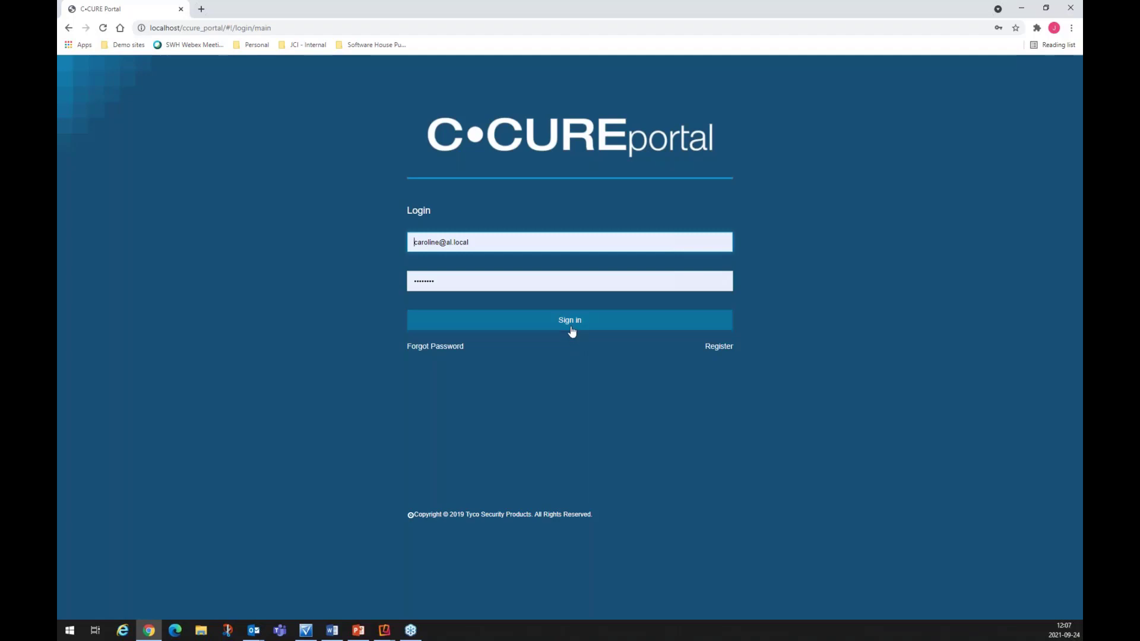
# Step: Sign in to C•CURE Portal with the login credentials
pyautogui.click(572, 328)
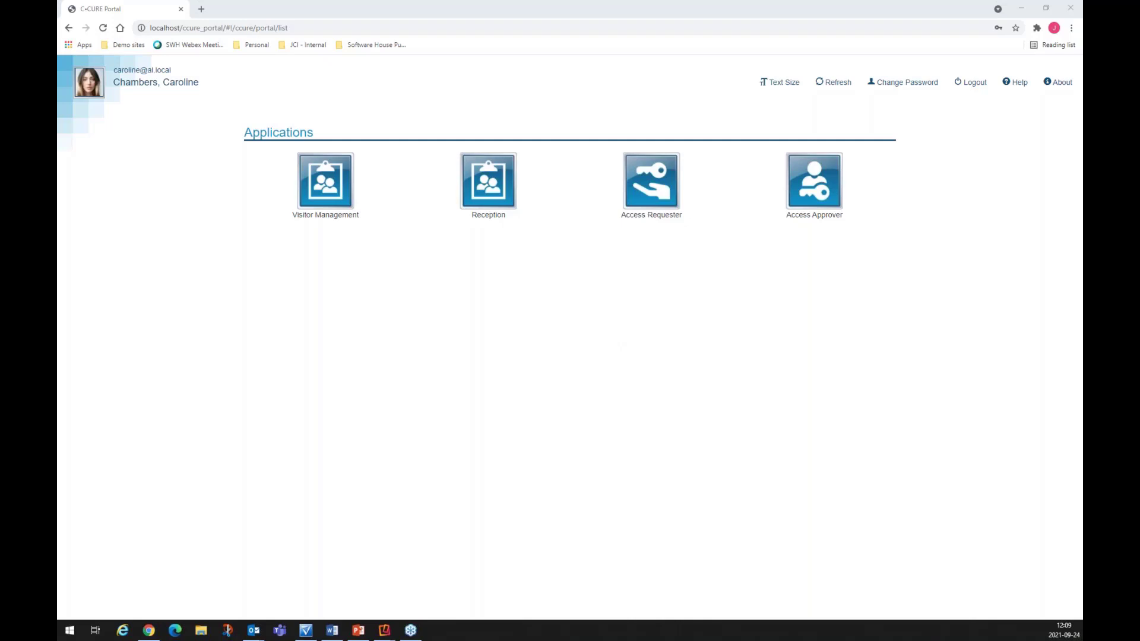
# Step: Show slide 10 in PowerPoint, the Basic versus Enhanced Visitor Management comparison, then minimize PowerPoint
pyautogui.hotkey('alt', 'Tab')
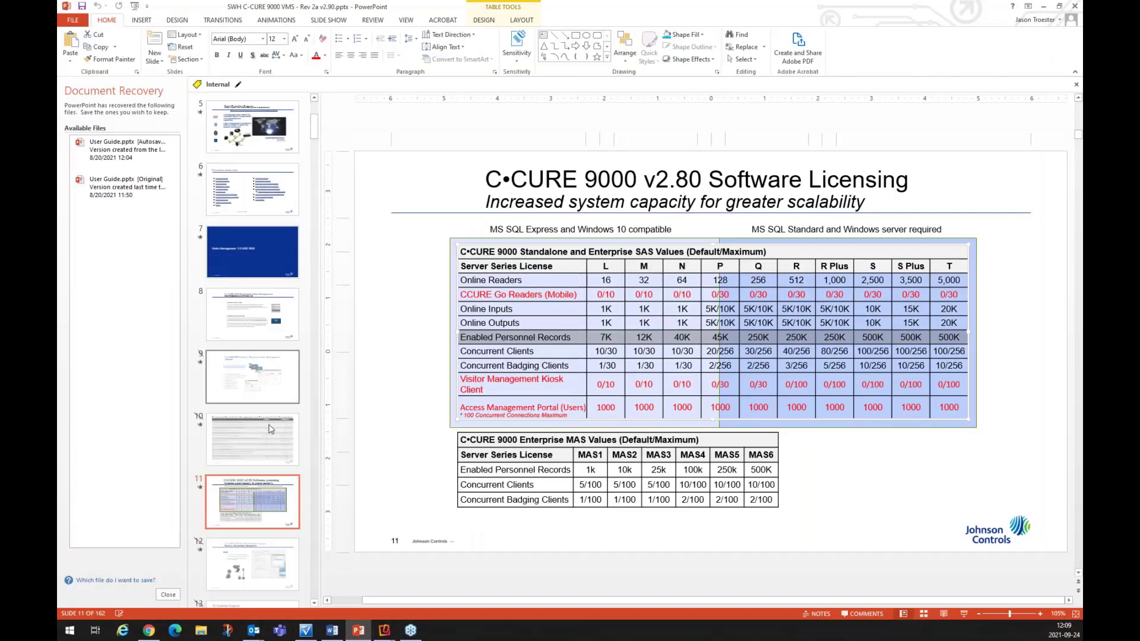
pyautogui.click(271, 429)
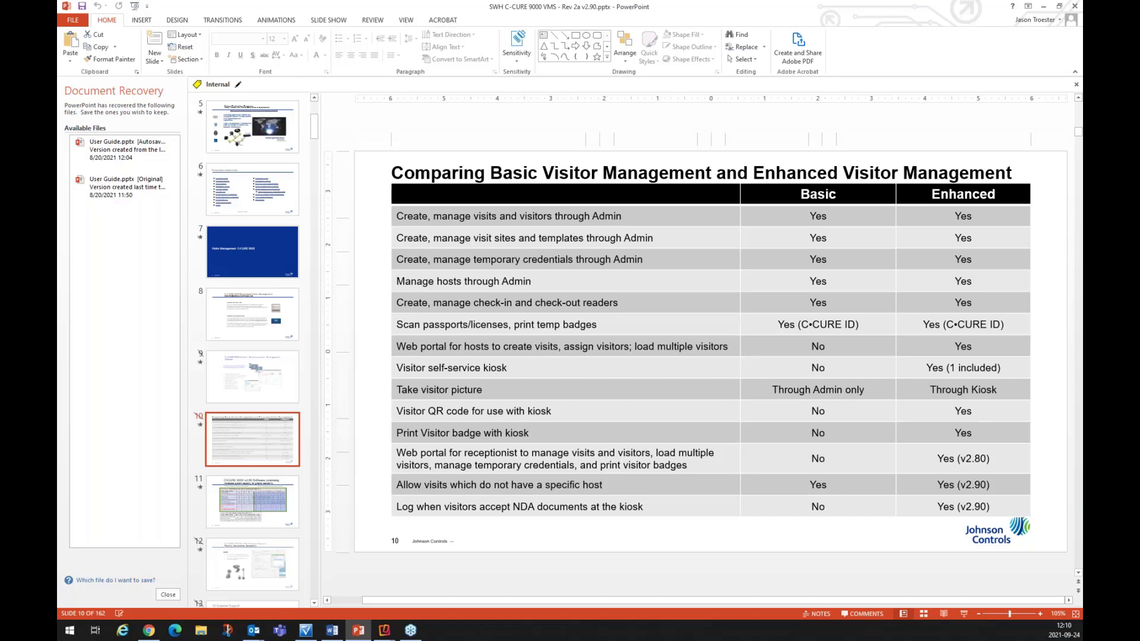
pyautogui.click(1044, 11)
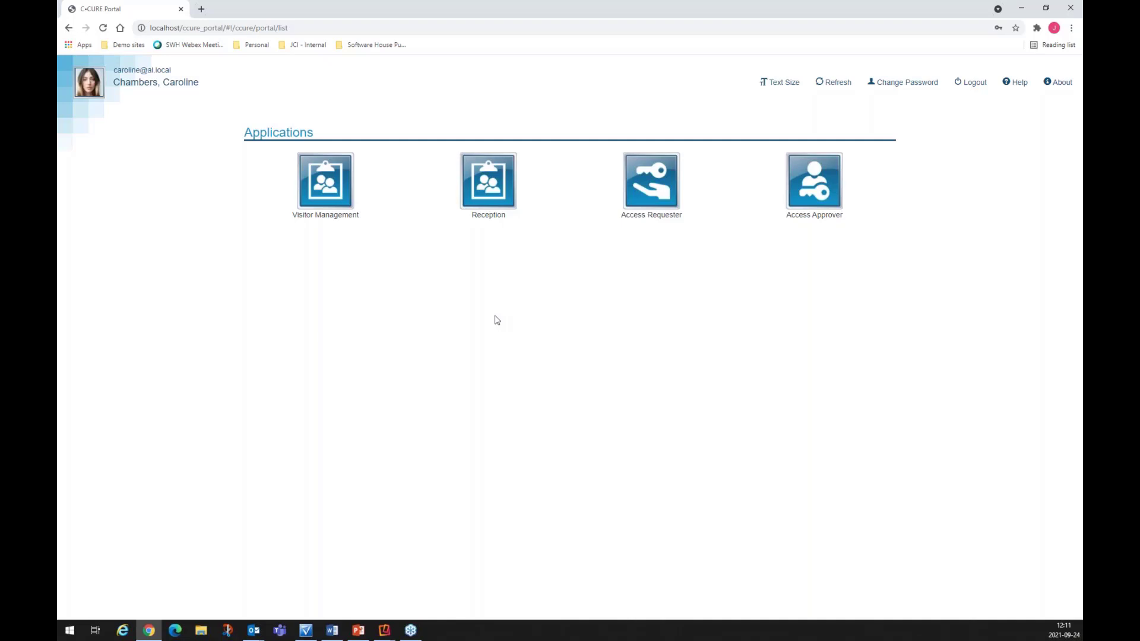
# Step: Open the Visitor Management application from the Applications page
pyautogui.click(329, 186)
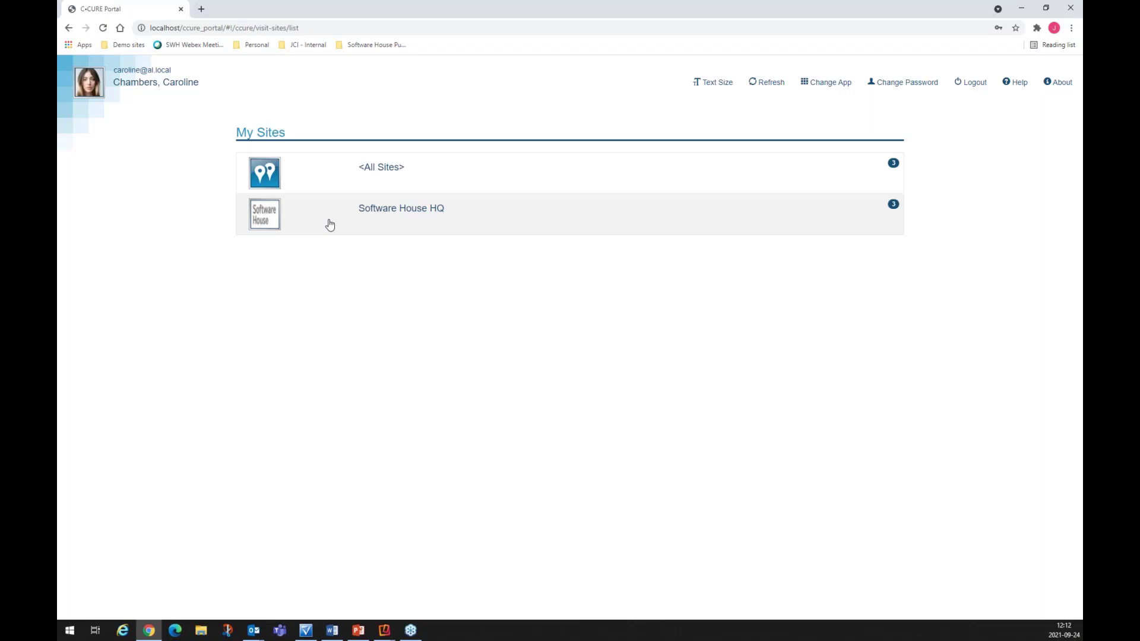
# Step: Open Software House HQ visits, keep the 'after' date filter, and show September 24 day view
pyautogui.click(331, 224)
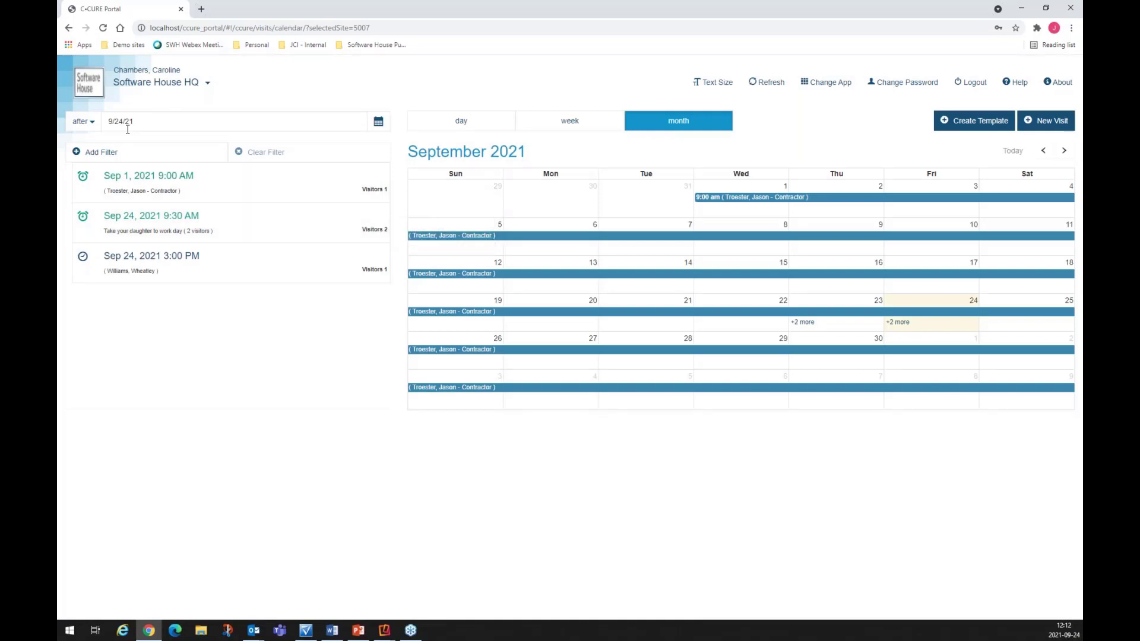
pyautogui.moveTo(132, 261)
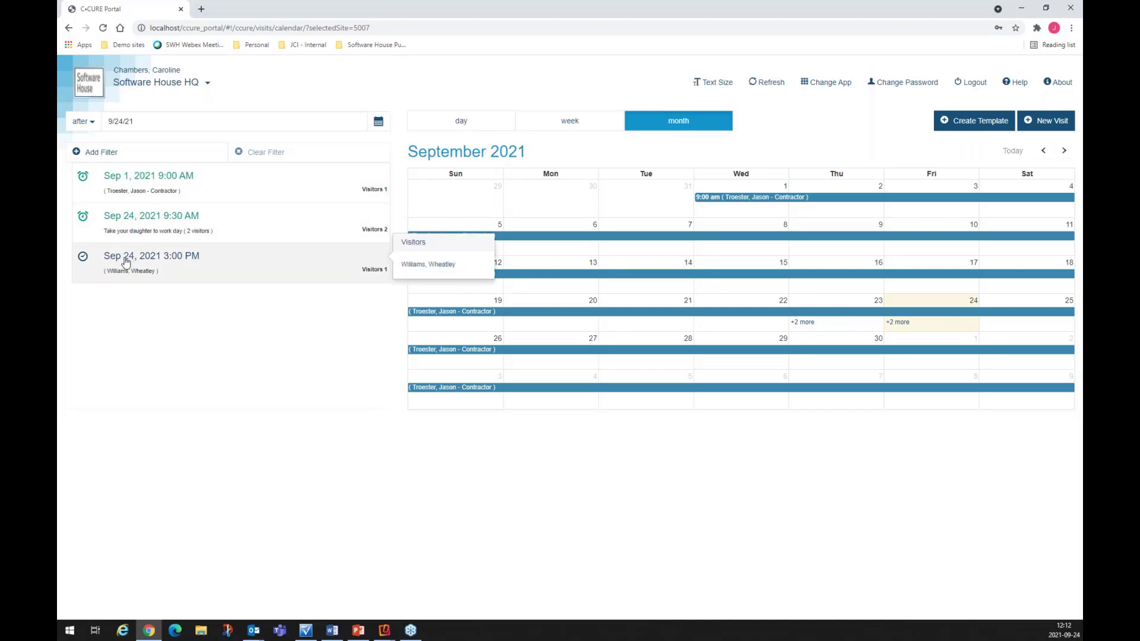
pyautogui.click(93, 125)
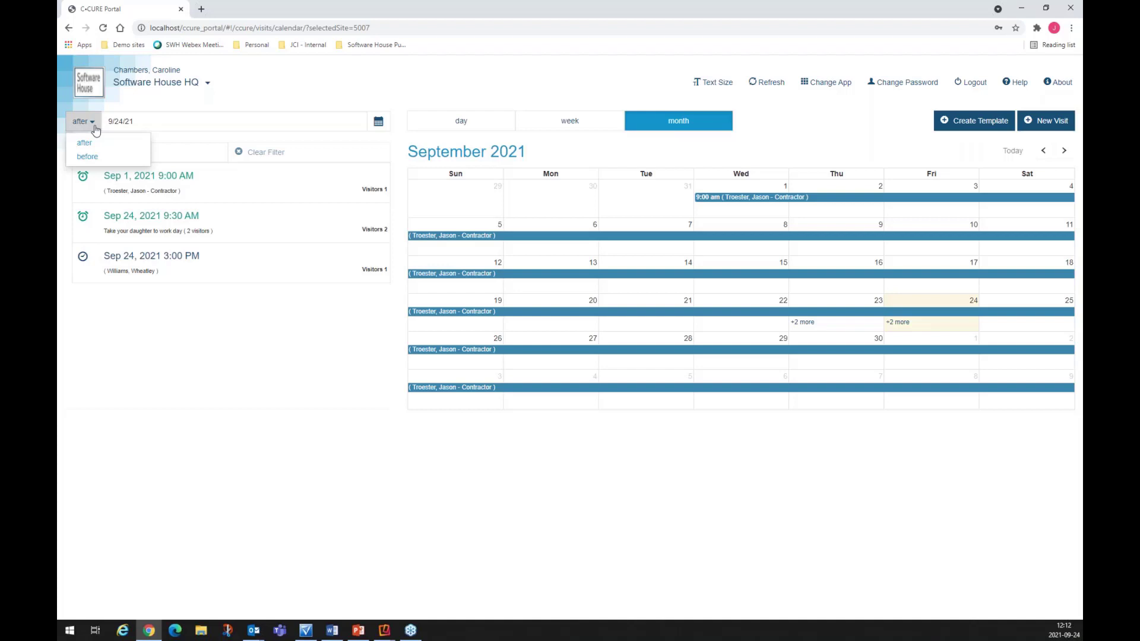
pyautogui.click(315, 97)
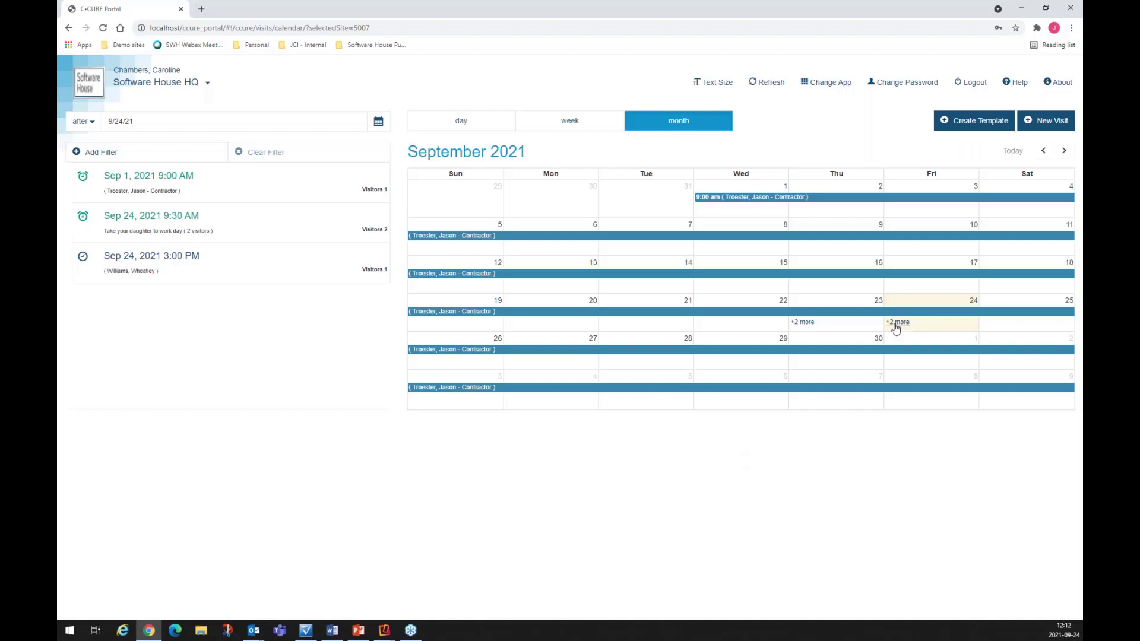
pyautogui.click(932, 310)
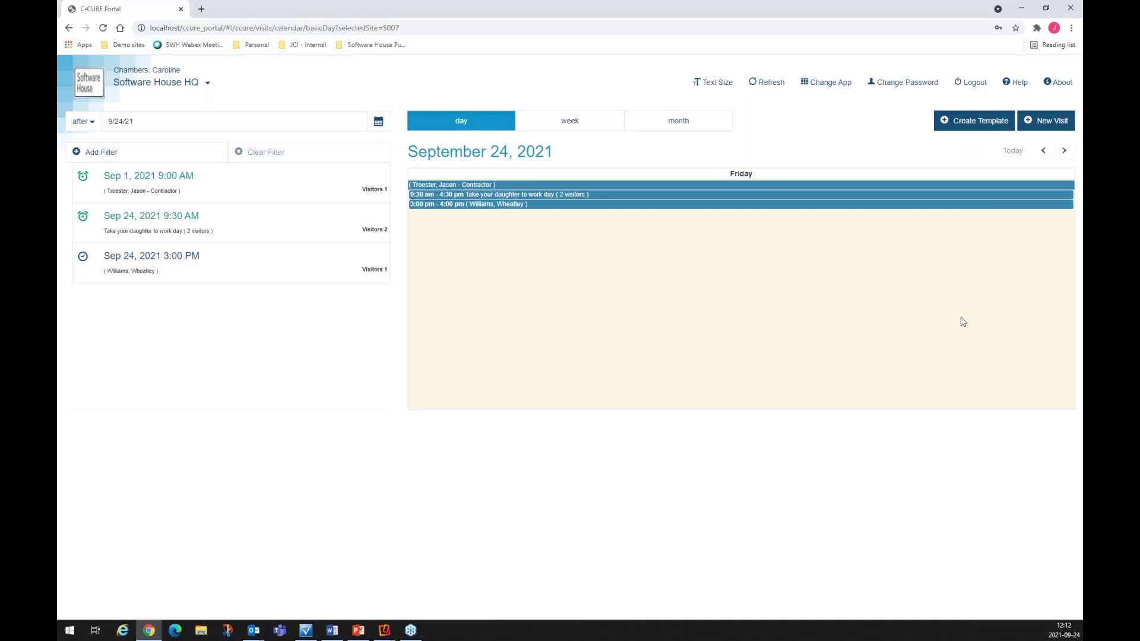
# Step: Create a new blank visit for 9/24/21, 12:15–1:15 PM, and expand its details fields
pyautogui.click(1054, 128)
pyautogui.click(1048, 143)
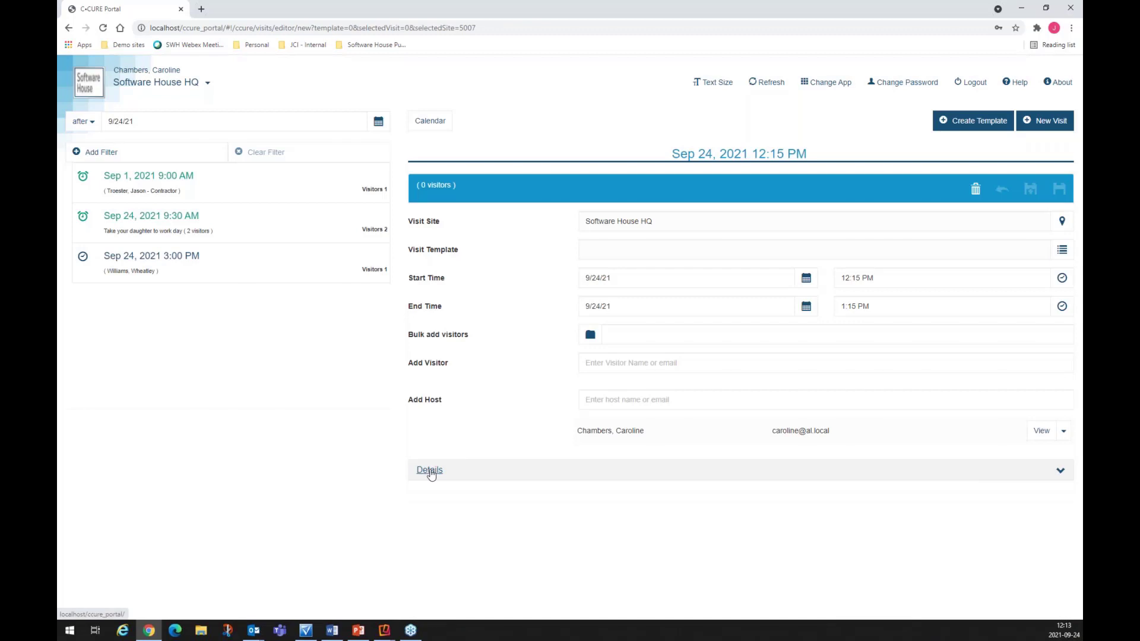
pyautogui.click(427, 471)
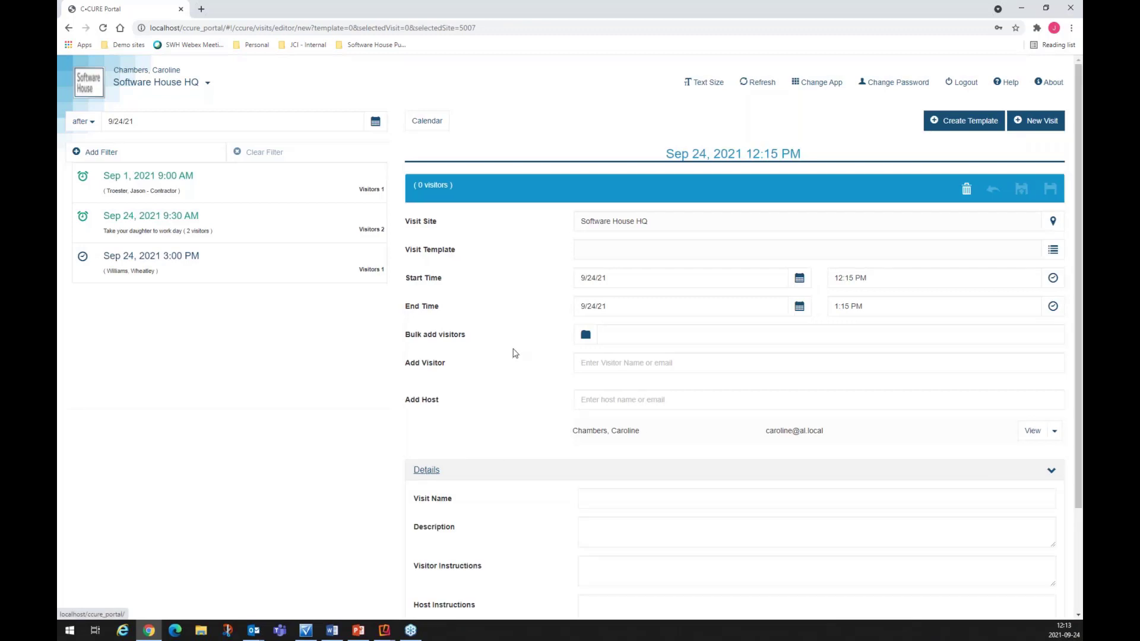
pyautogui.scroll(-2, 515, 354)
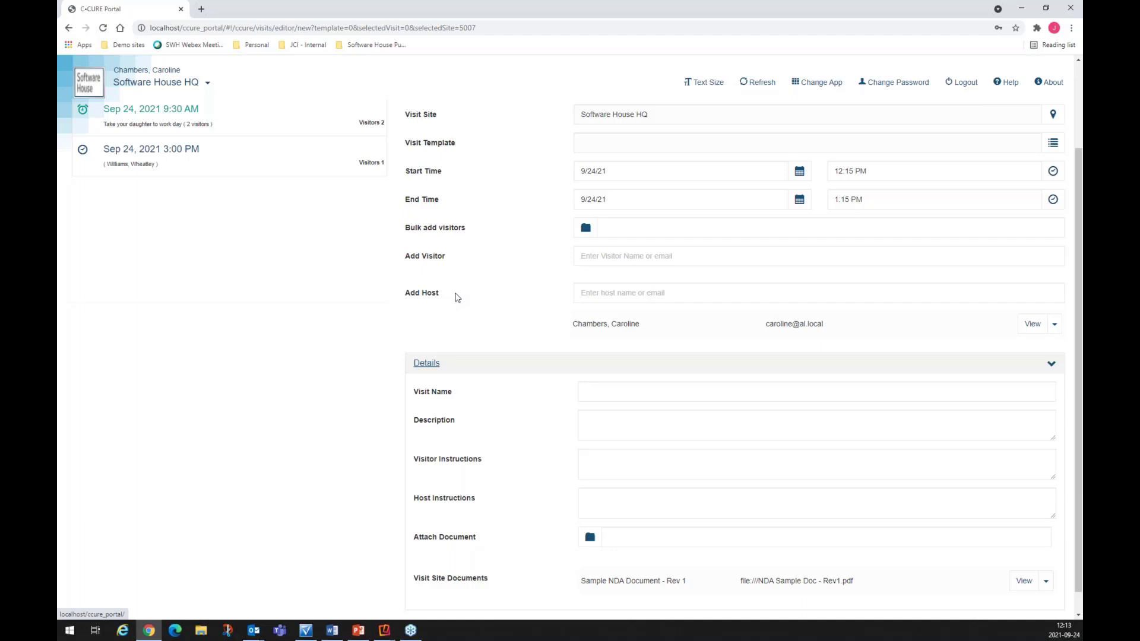
pyautogui.scroll(-1, 457, 297)
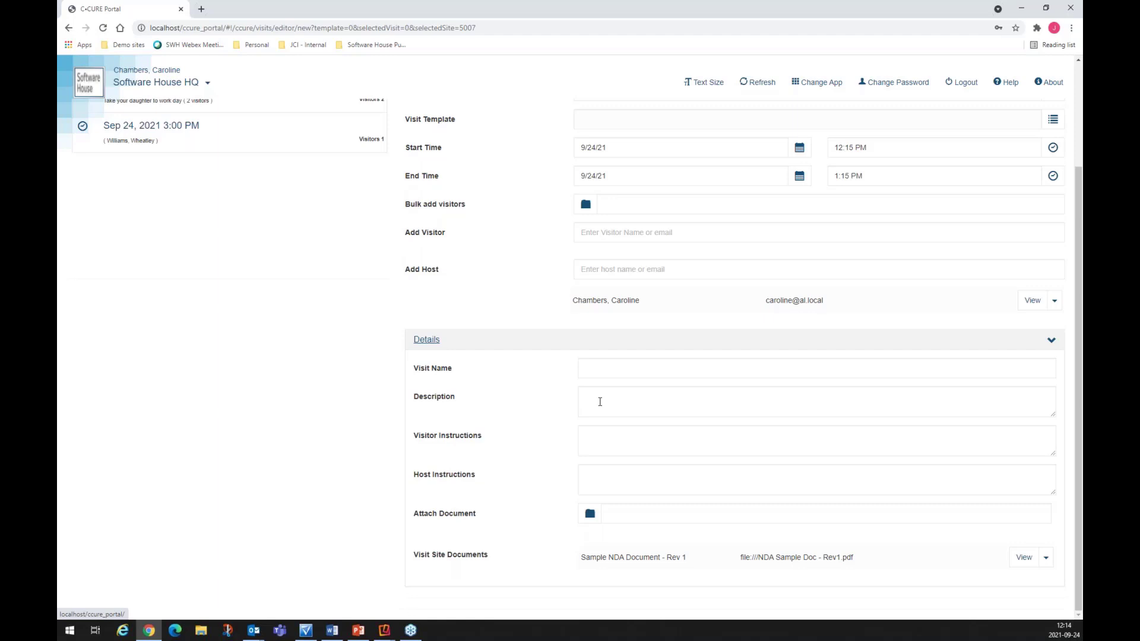
# Step: Go to the visitor and host instruction fields of the new visit form
pyautogui.click(611, 443)
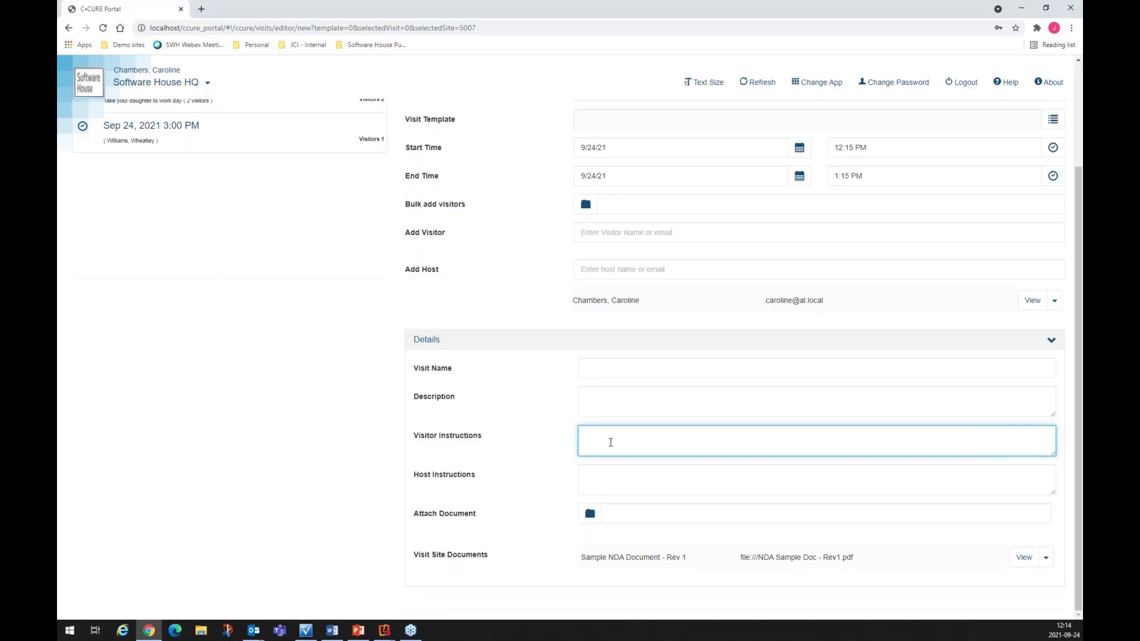
pyautogui.click(622, 476)
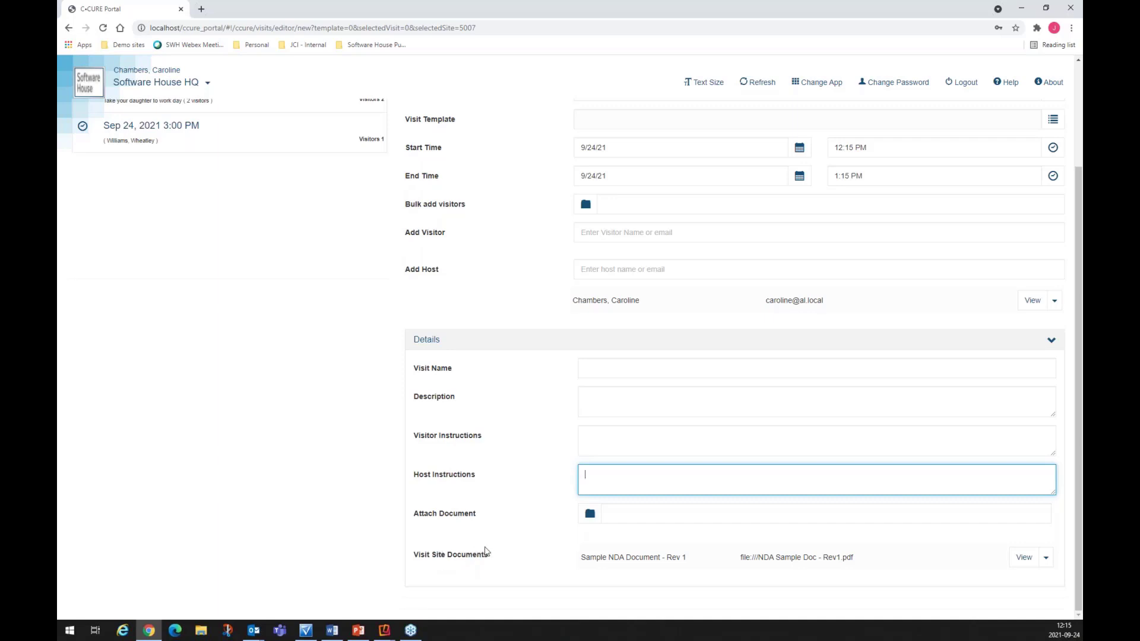
pyautogui.scroll(1, 602, 483)
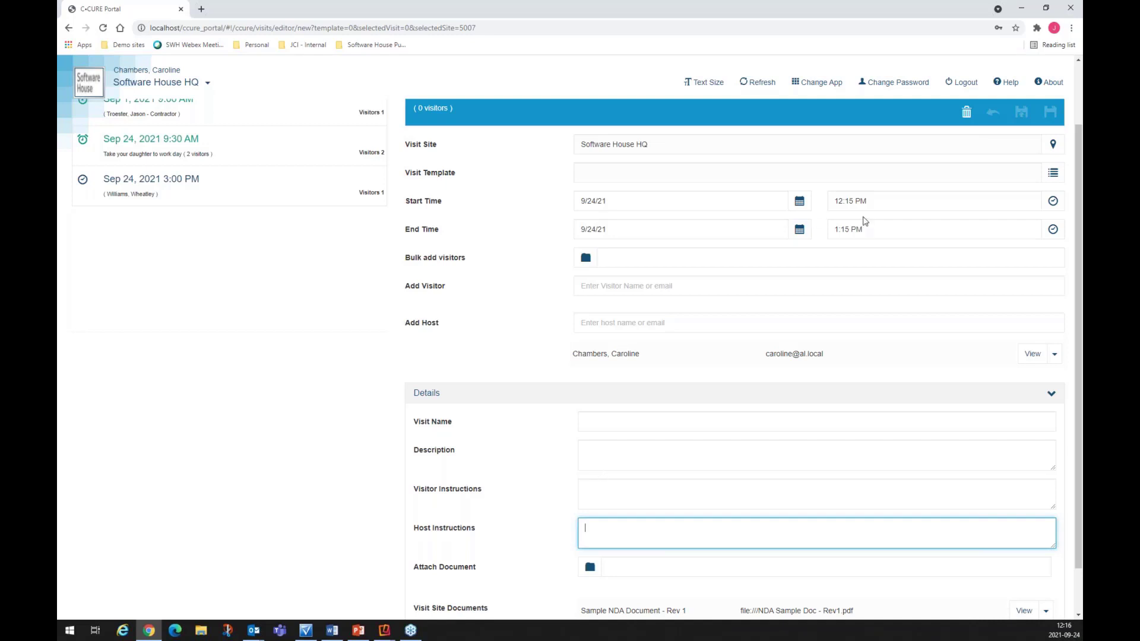
# Step: Apply the SWH-HQ General Visit Template, moving the visit to 12:30–1:30 PM with a second host
pyautogui.click(1053, 173)
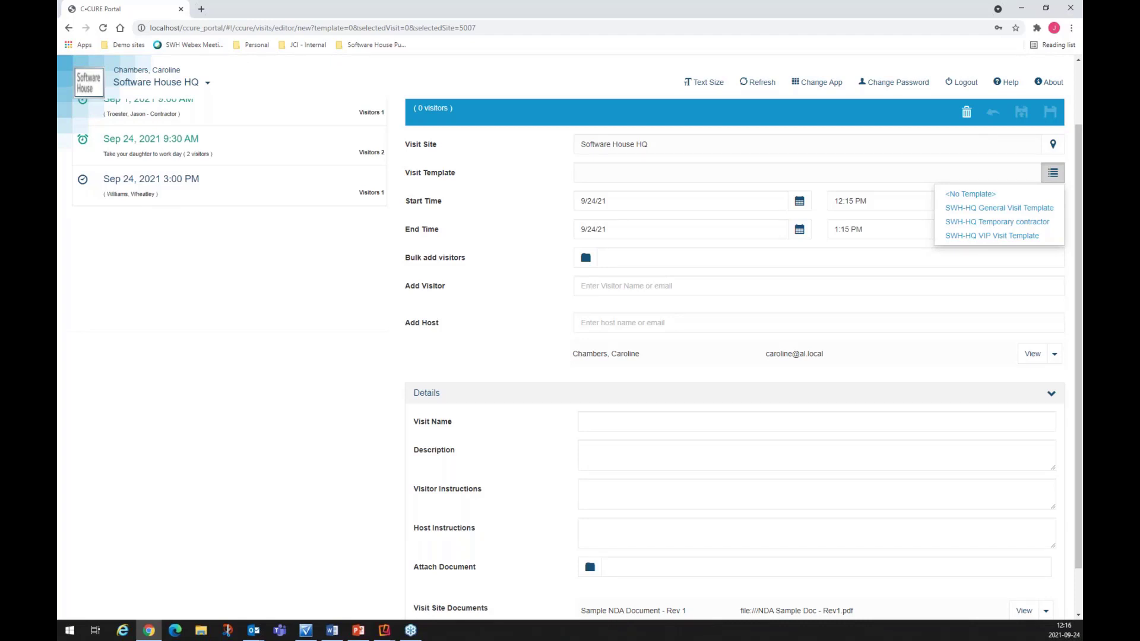
pyautogui.click(998, 209)
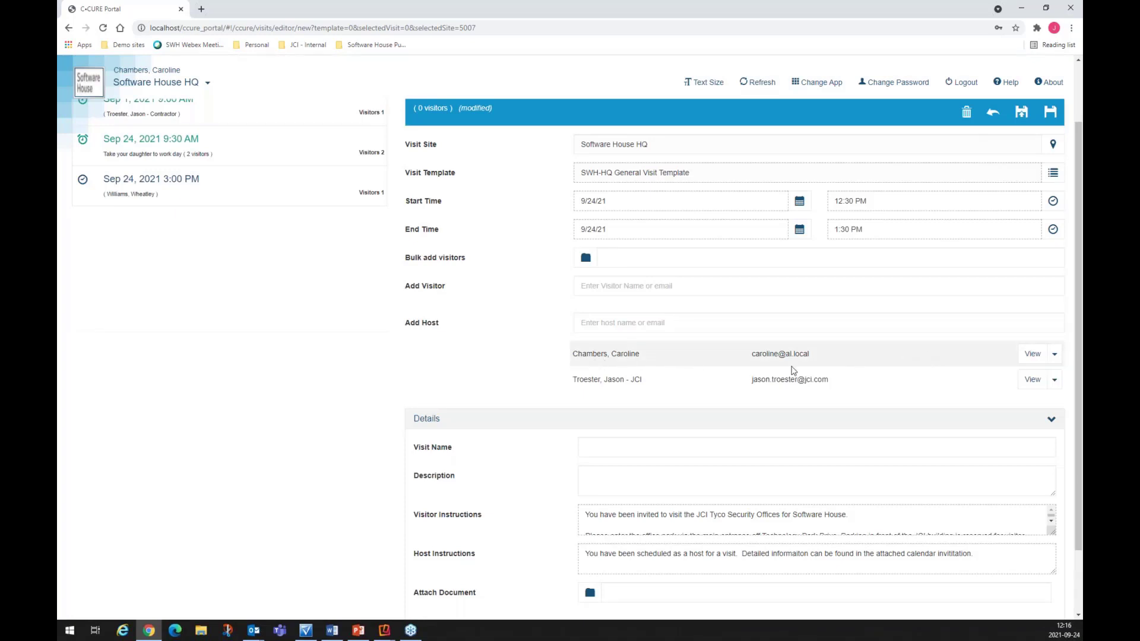
pyautogui.scroll(-2, 794, 384)
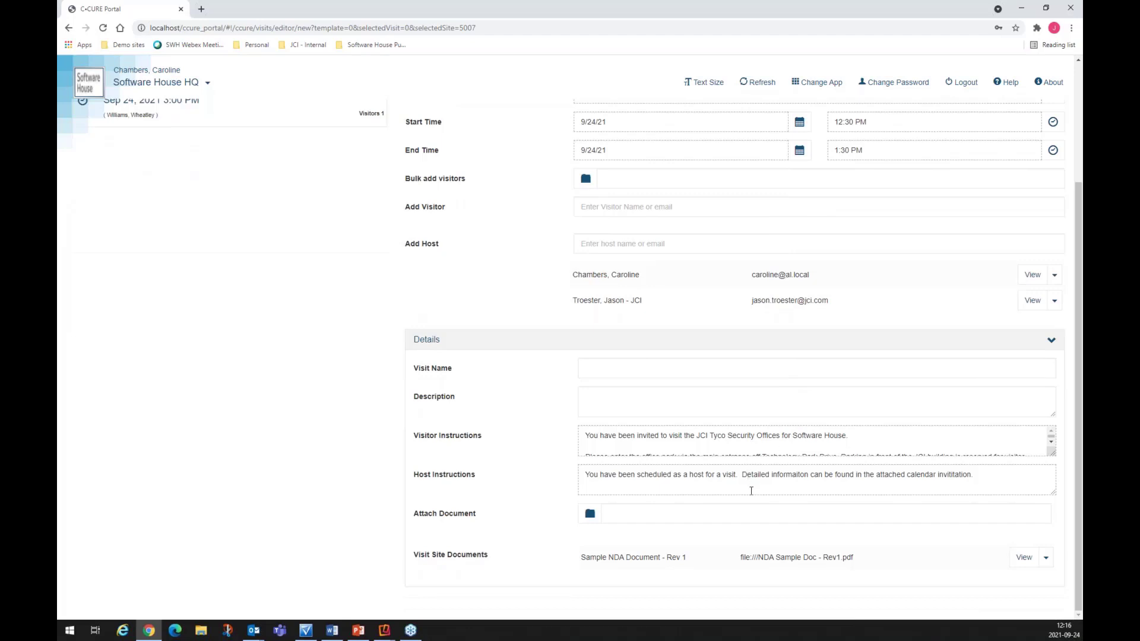
pyautogui.scroll(4, 778, 475)
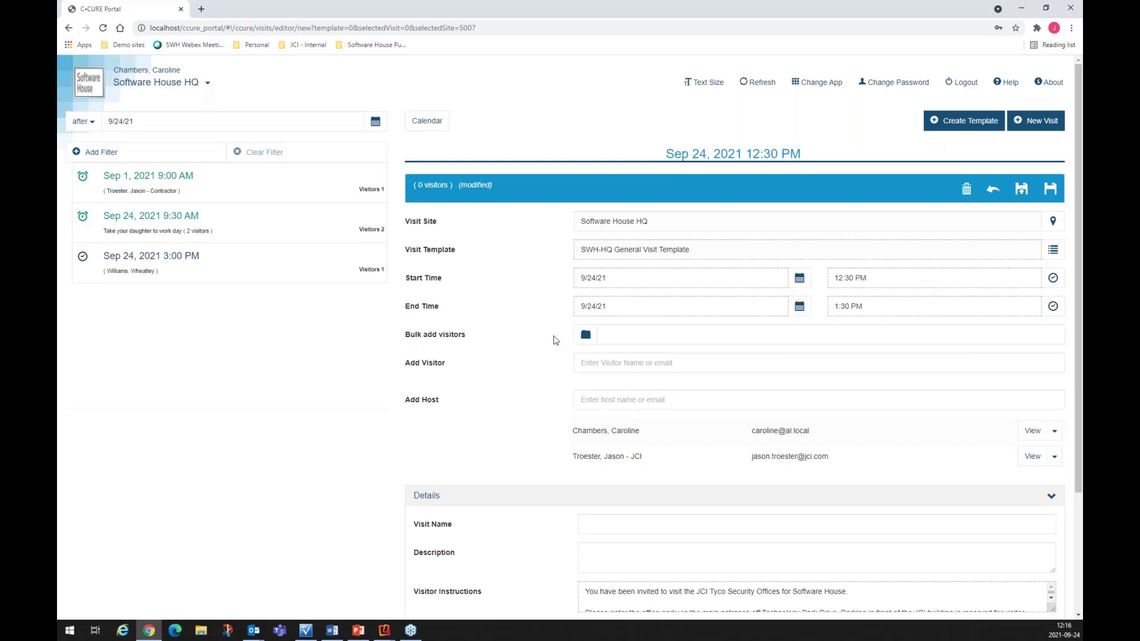
# Step: Bulk add the five visitors from Mercury astronauts.csv to the visit
pyautogui.click(586, 335)
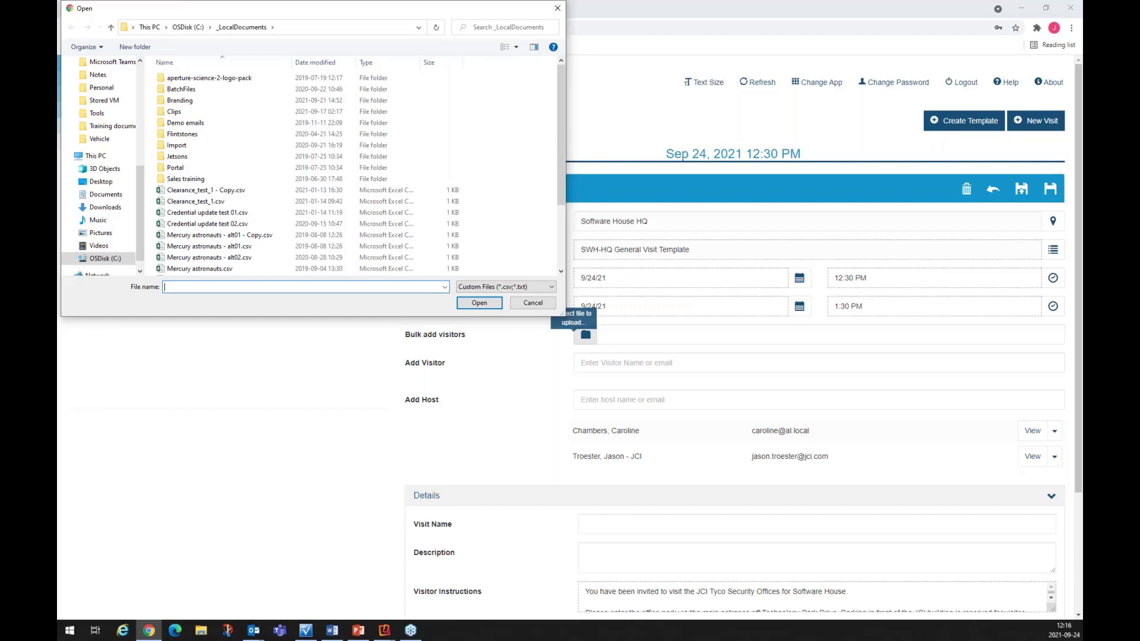
pyautogui.click(206, 270)
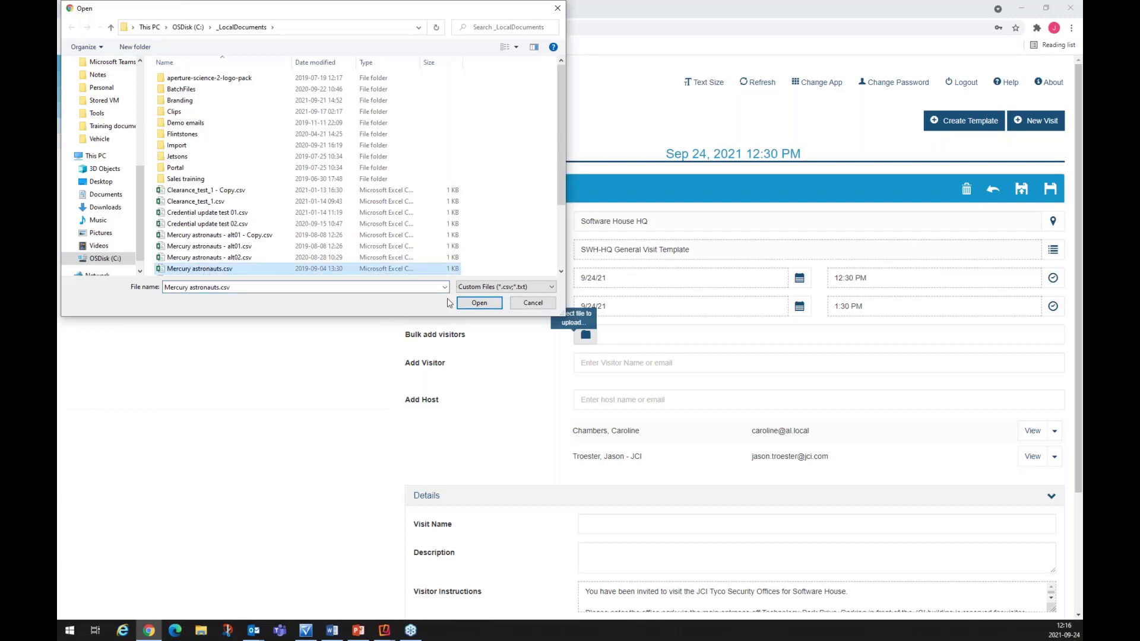
pyautogui.click(479, 303)
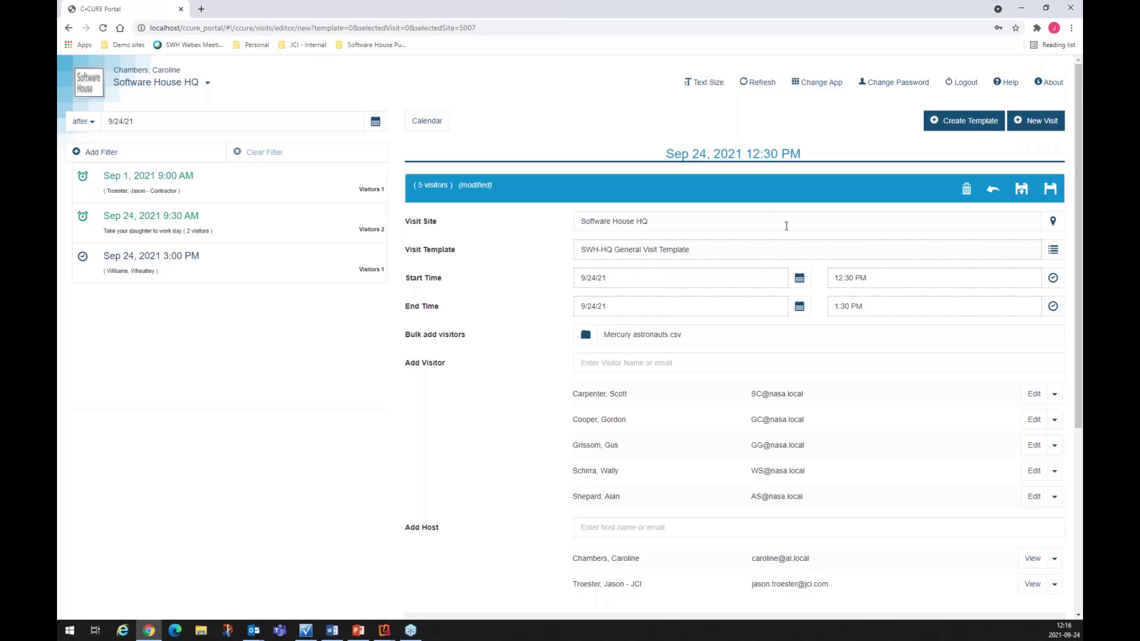
pyautogui.scroll(-3, 787, 225)
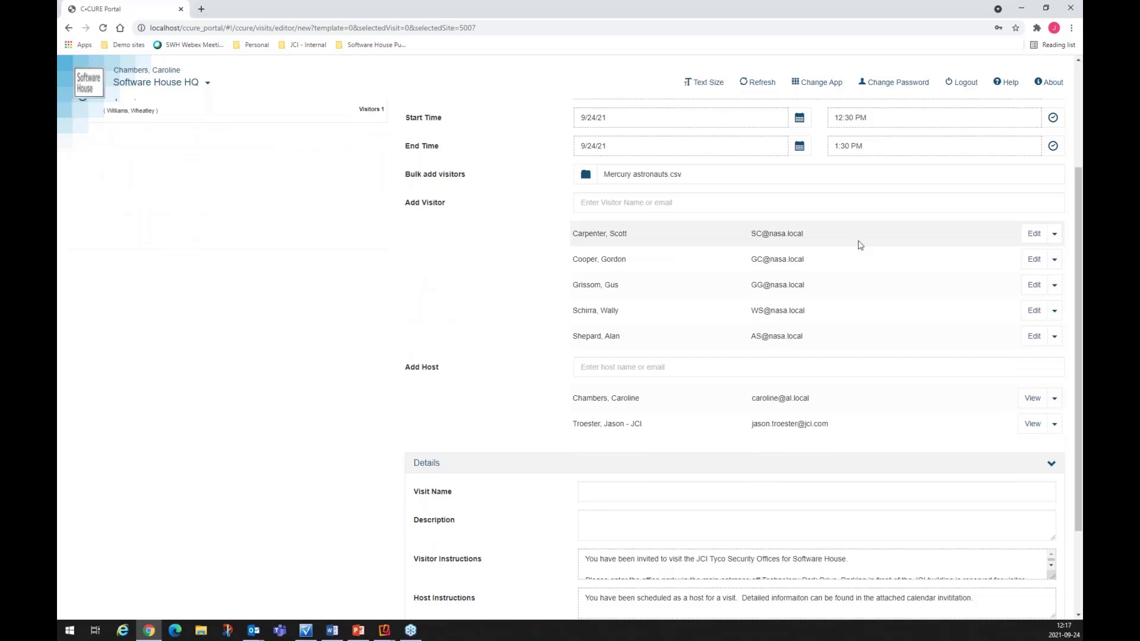
# Step: Search the Add Visitor field for the extra visitor's first name
pyautogui.click(653, 206)
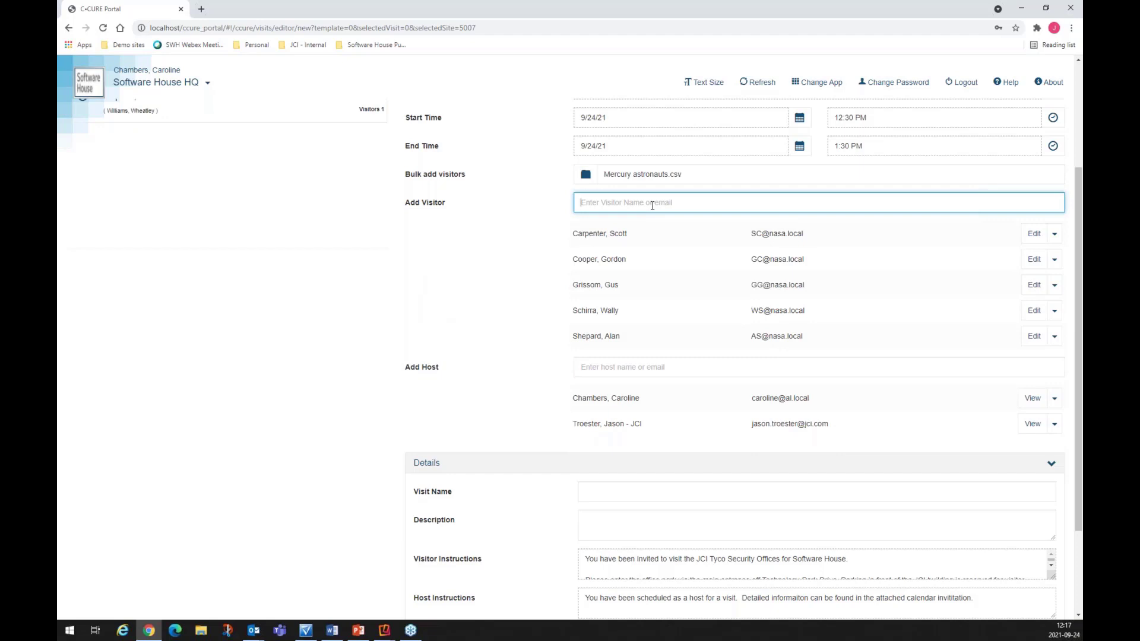
pyautogui.write('bob')
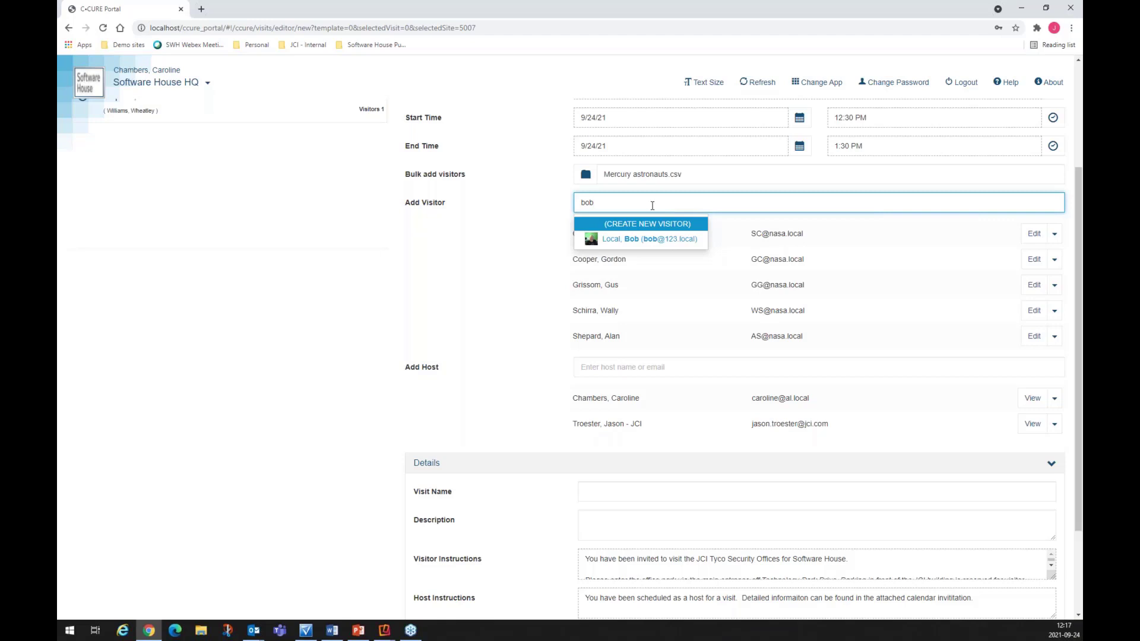
# Step: Create a new visitor, entering the visitor's first name, last name and e-mail address
pyautogui.click(652, 223)
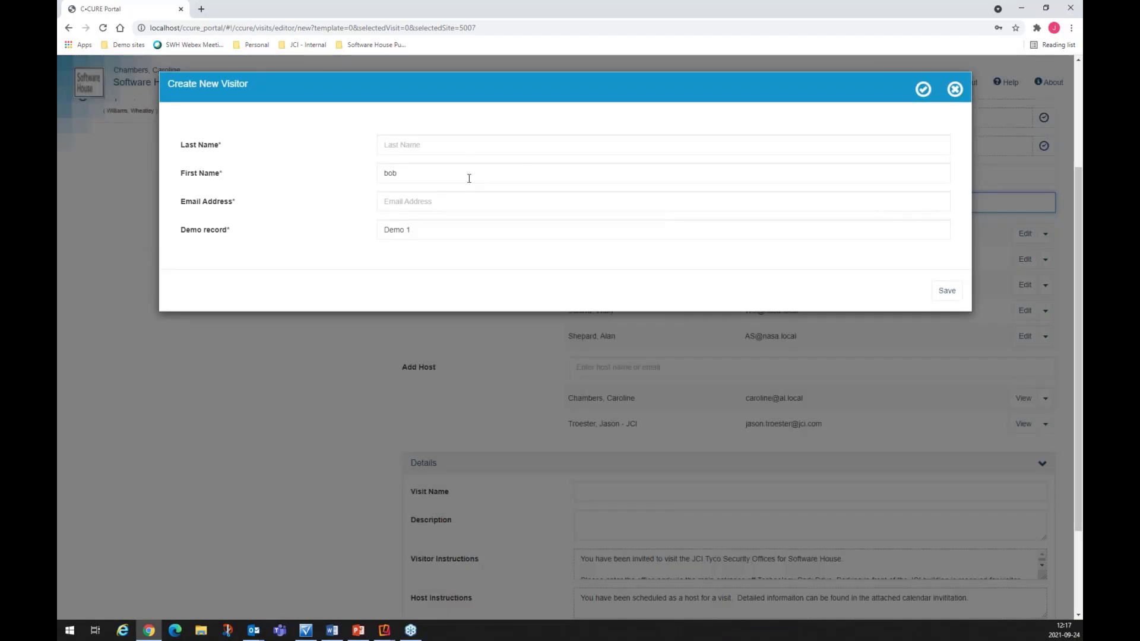
pyautogui.click(428, 145)
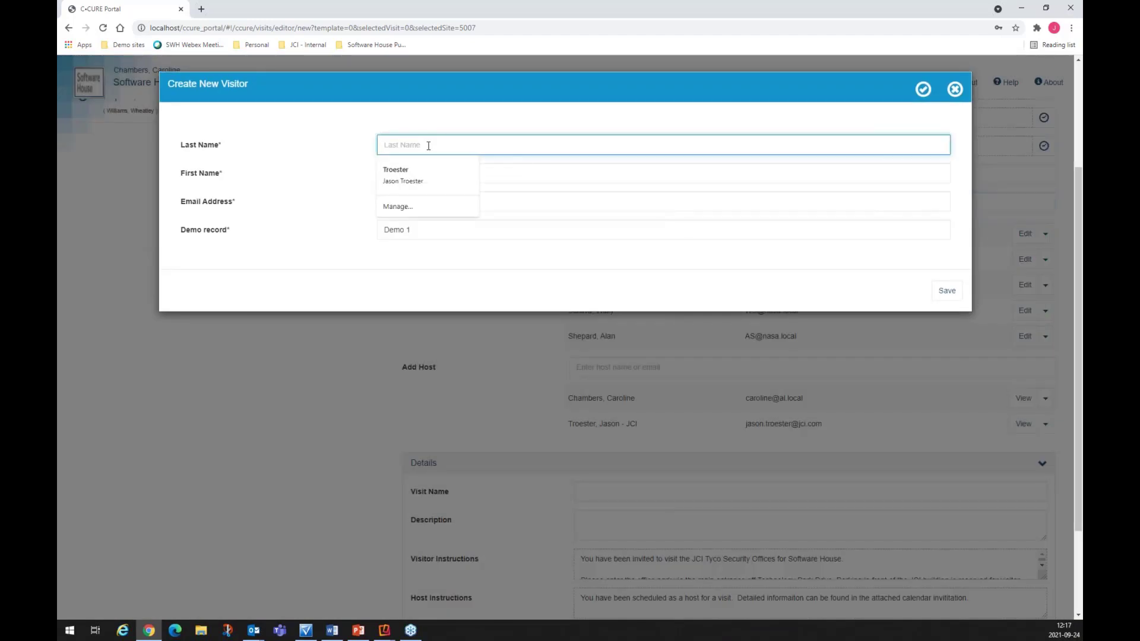
pyautogui.click(486, 176)
pyautogui.doubleClick(436, 173)
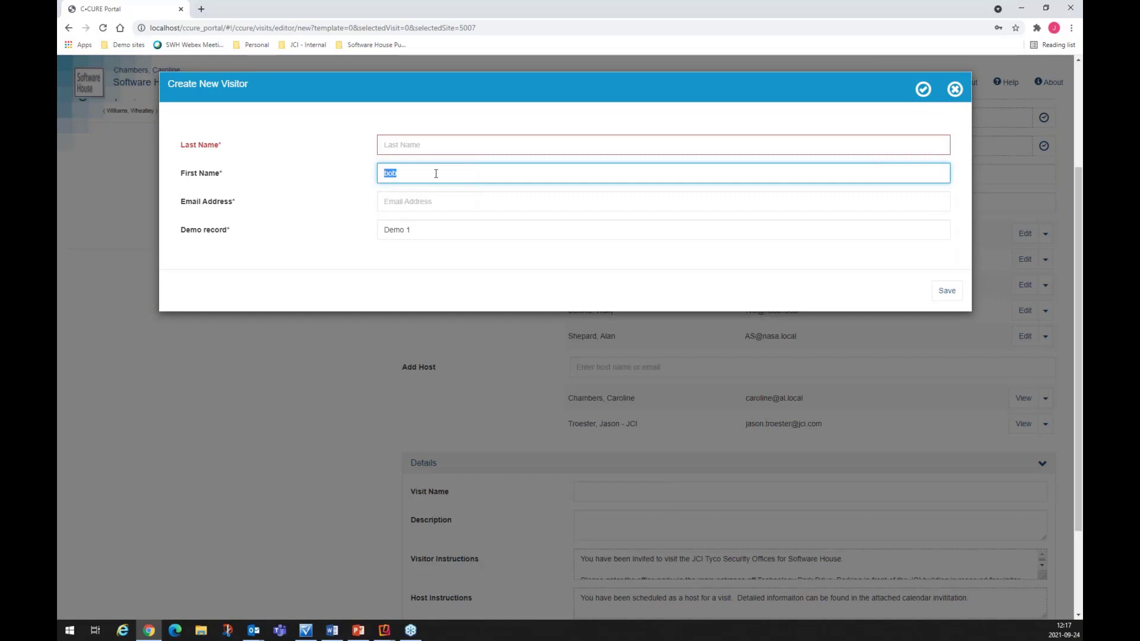
pyautogui.click(484, 147)
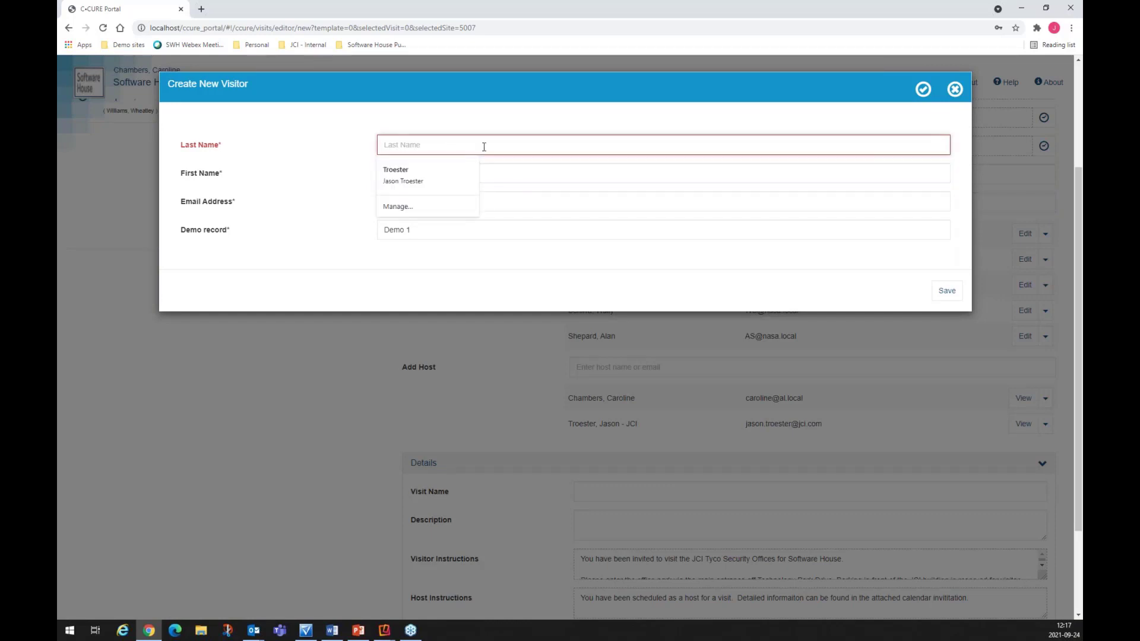
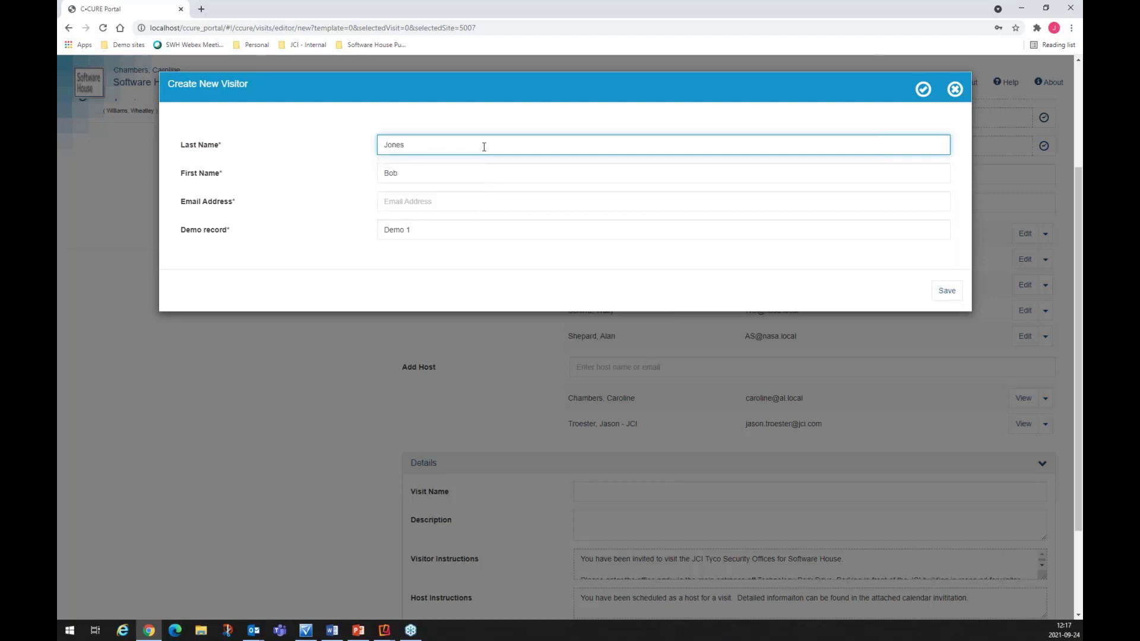
pyautogui.click(478, 203)
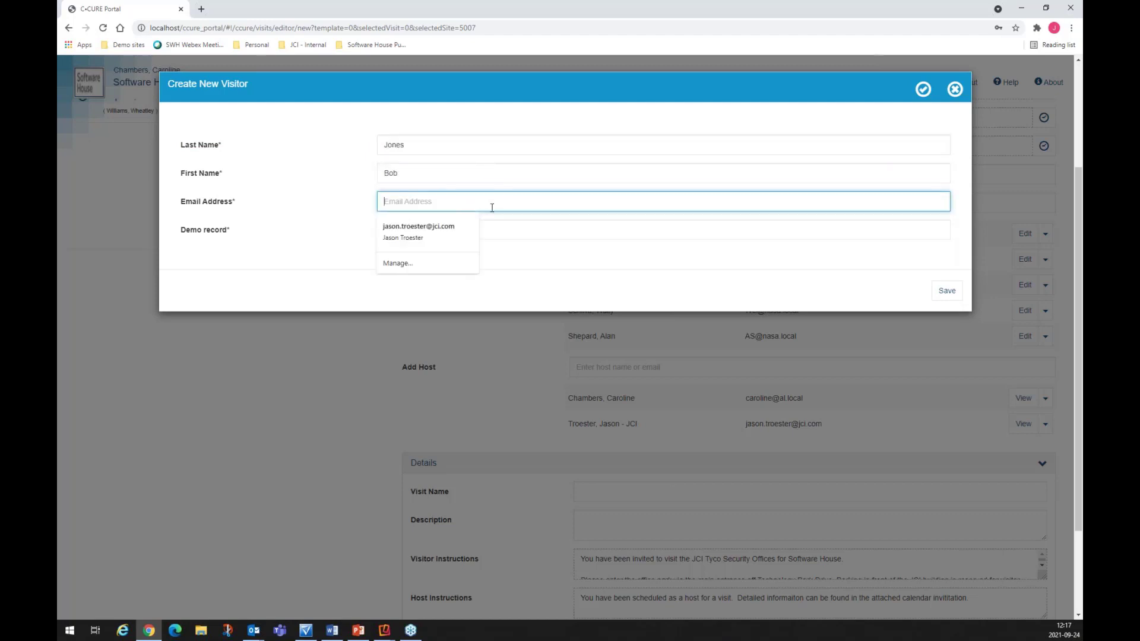
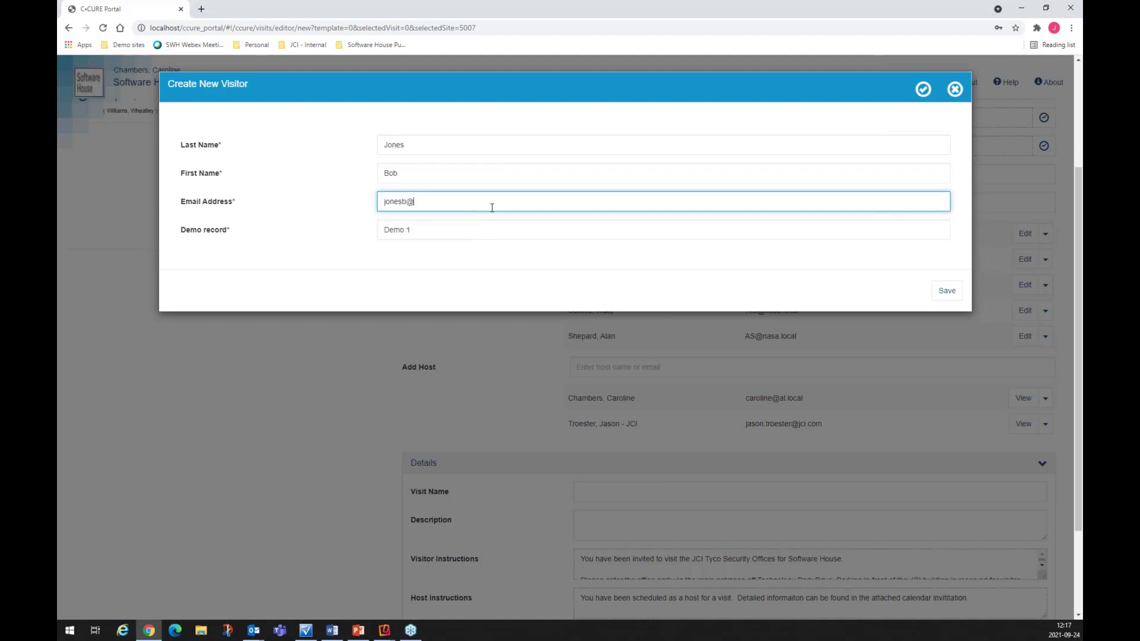
# Step: Save the walk-in visitor, then save the Sep 24 12:30 PM visit and e-mail its six invitations
pyautogui.click(944, 290)
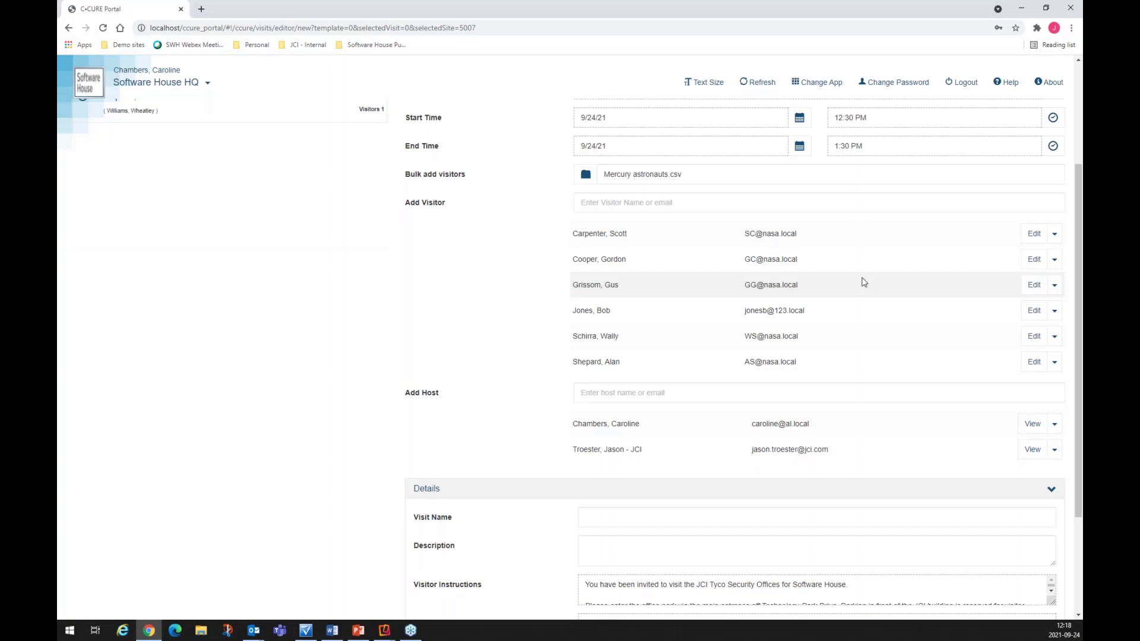
pyautogui.scroll(3, 867, 284)
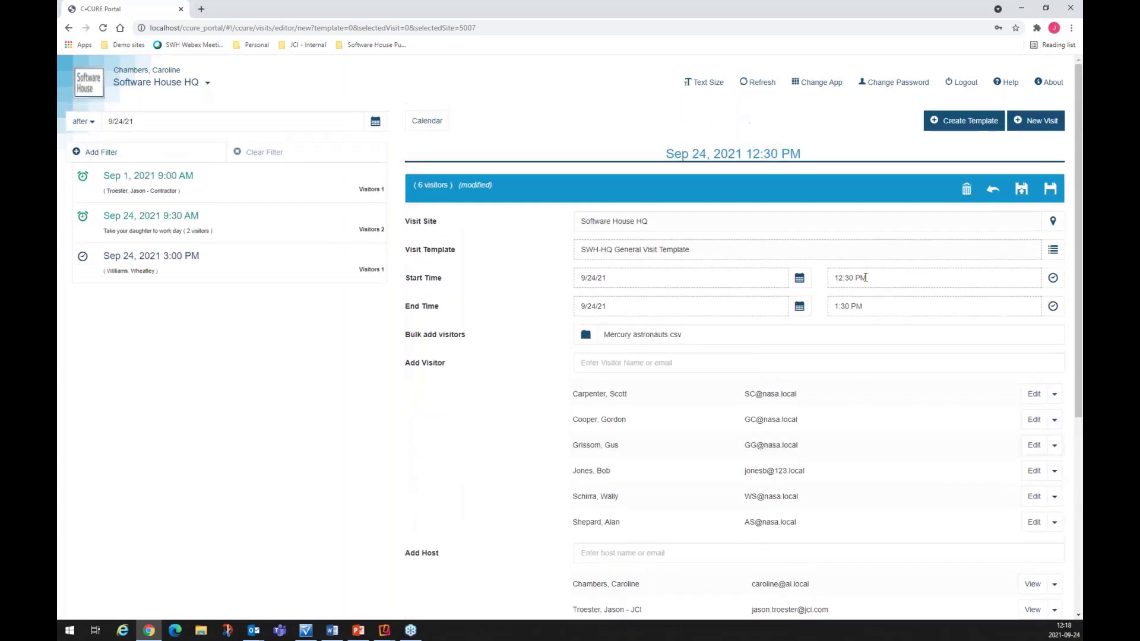
pyautogui.click(1020, 196)
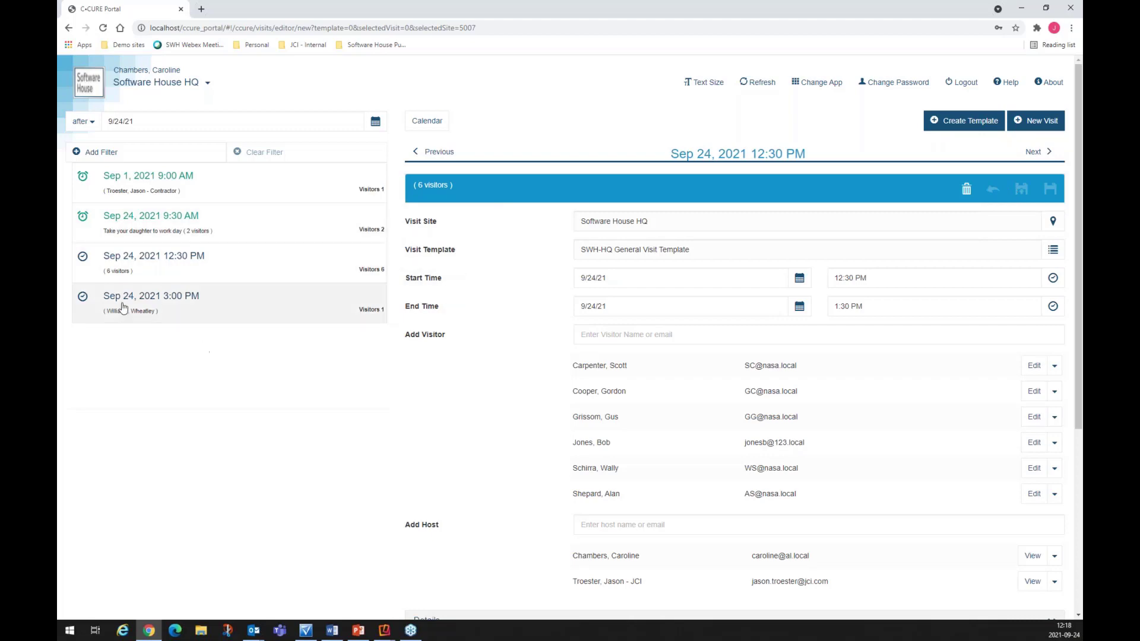
# Step: Review the Sep 1, 2021 9:00 AM contractor visit and its first host's options, then log out
pyautogui.click(172, 194)
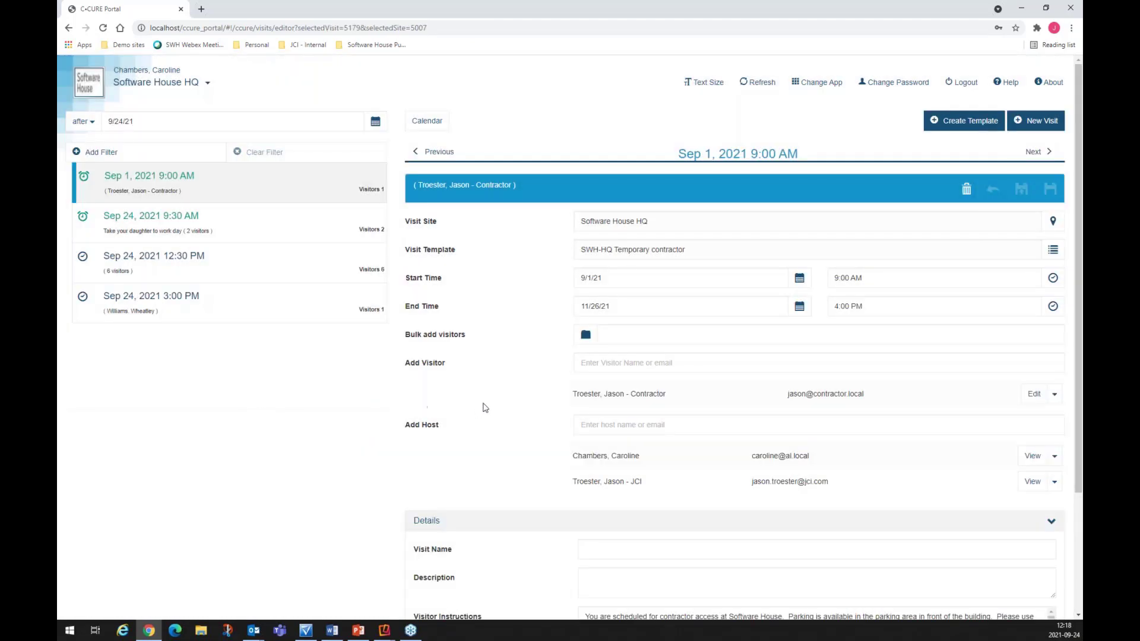
pyautogui.scroll(-3, 653, 416)
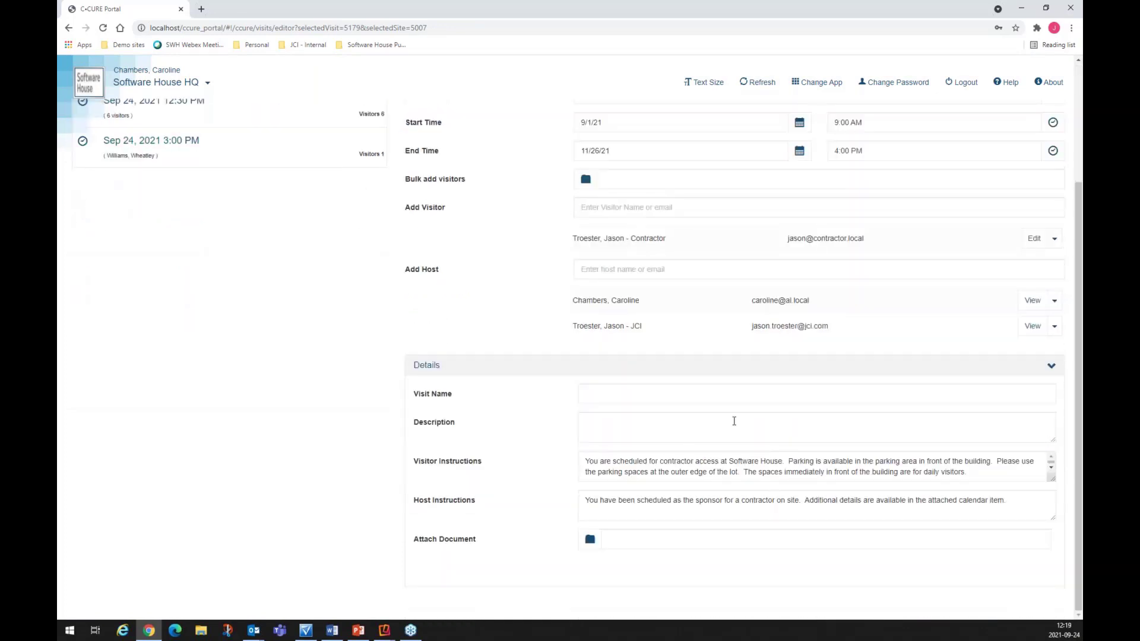
pyautogui.scroll(3, 823, 471)
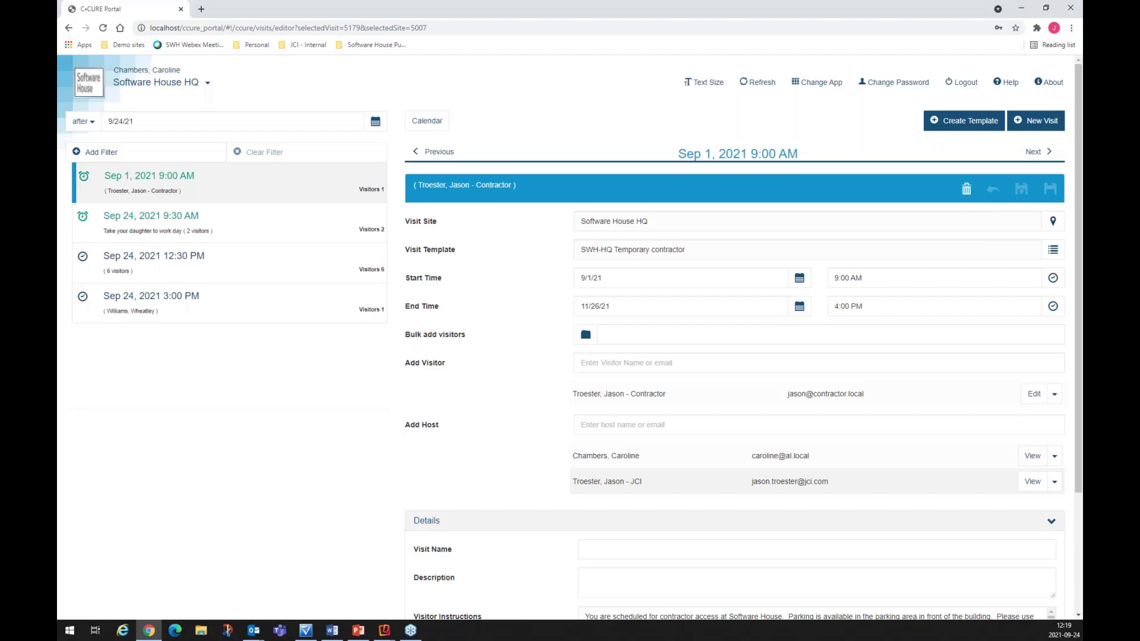
pyautogui.click(1055, 457)
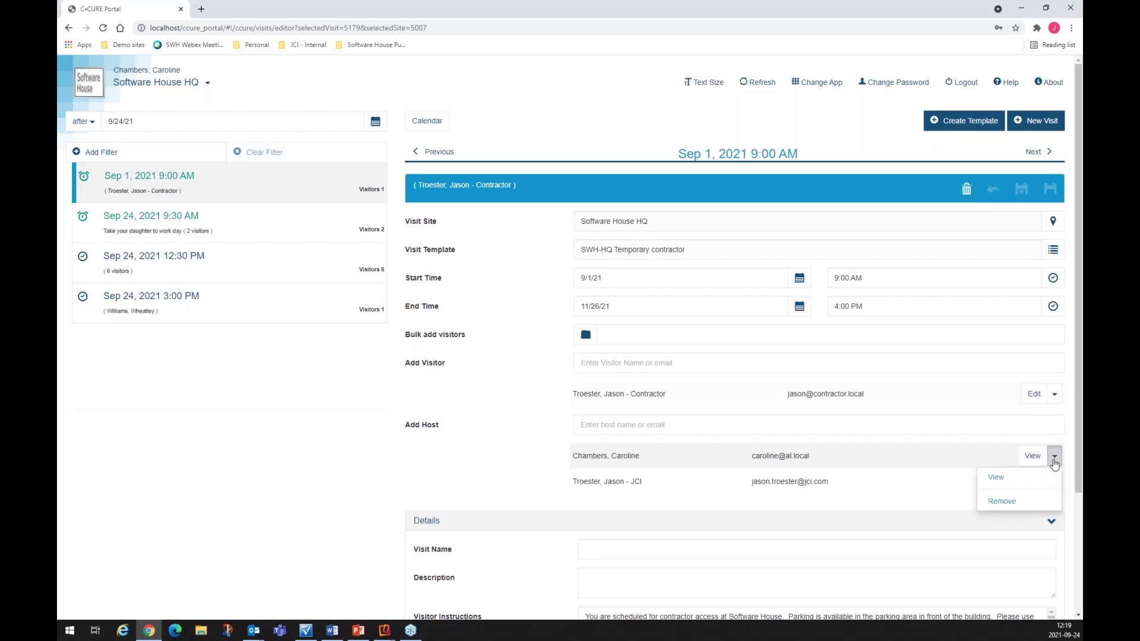
pyautogui.click(328, 441)
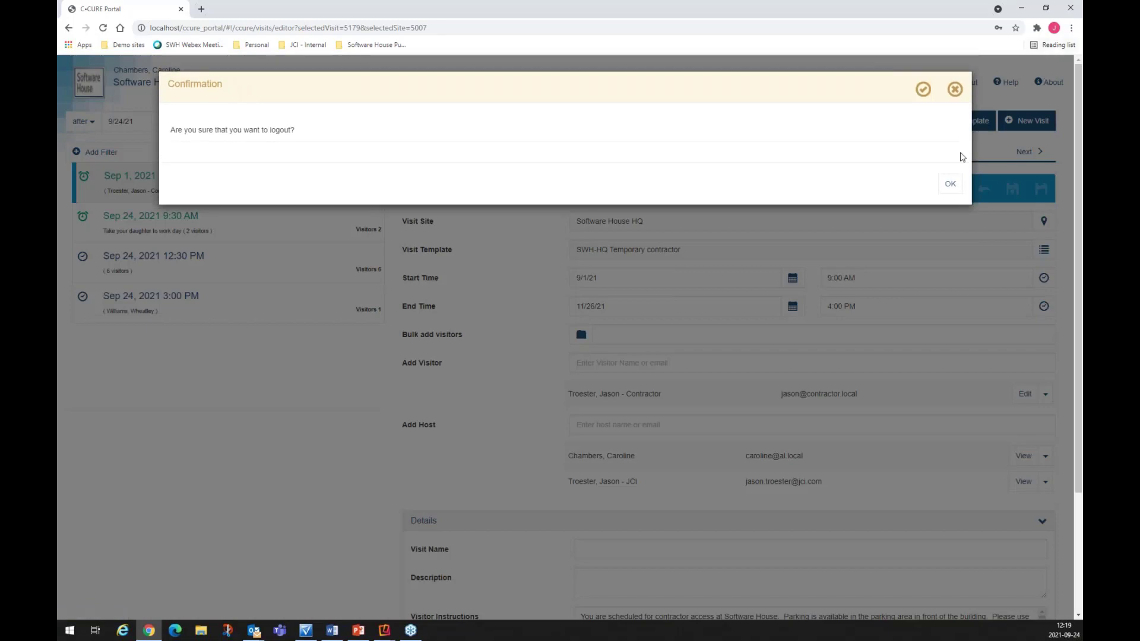
pyautogui.click(949, 177)
# Step: Minimize Chrome, view the Upcoming Visit (ID: 5179) meeting invitation in Outlook, then close it
pyautogui.click(1024, 14)
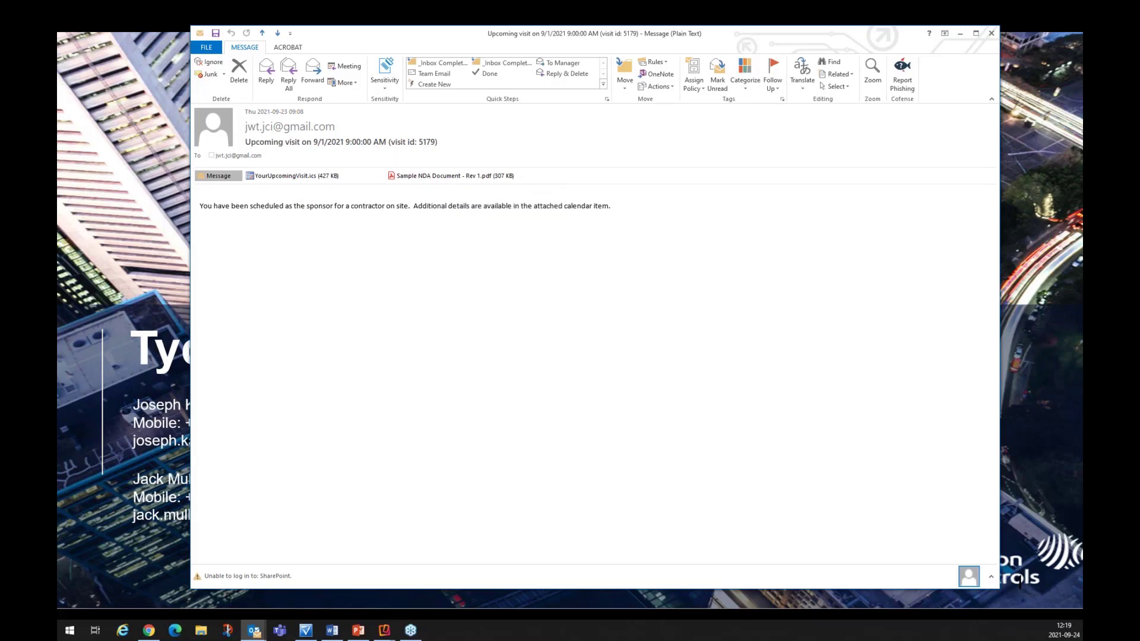
pyautogui.click(1020, 583)
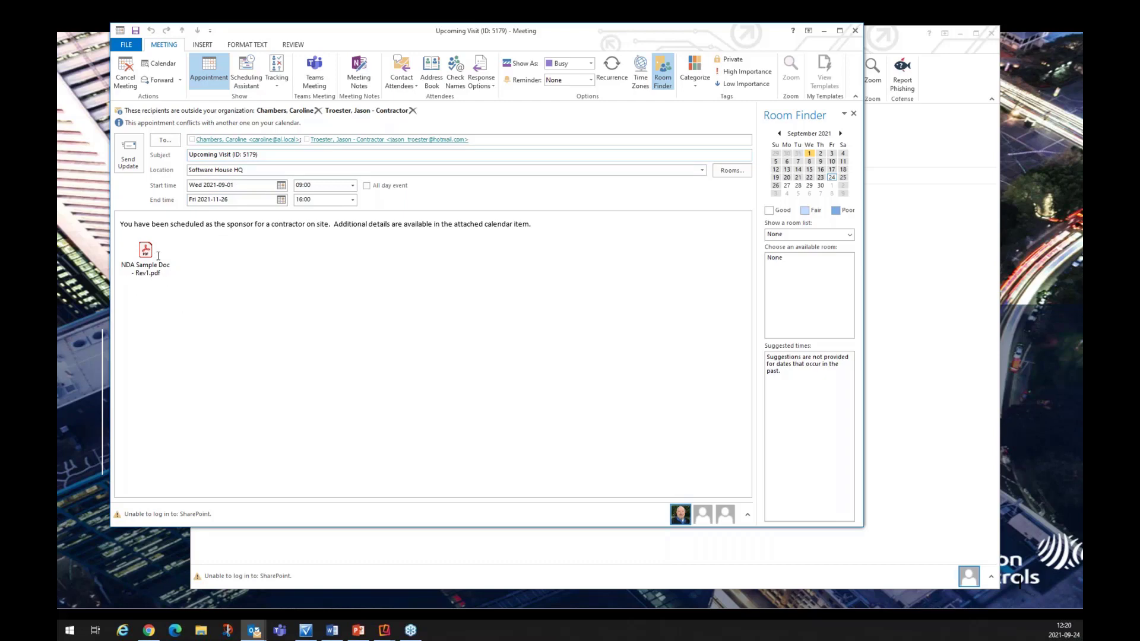
pyautogui.click(823, 30)
pyautogui.click(960, 34)
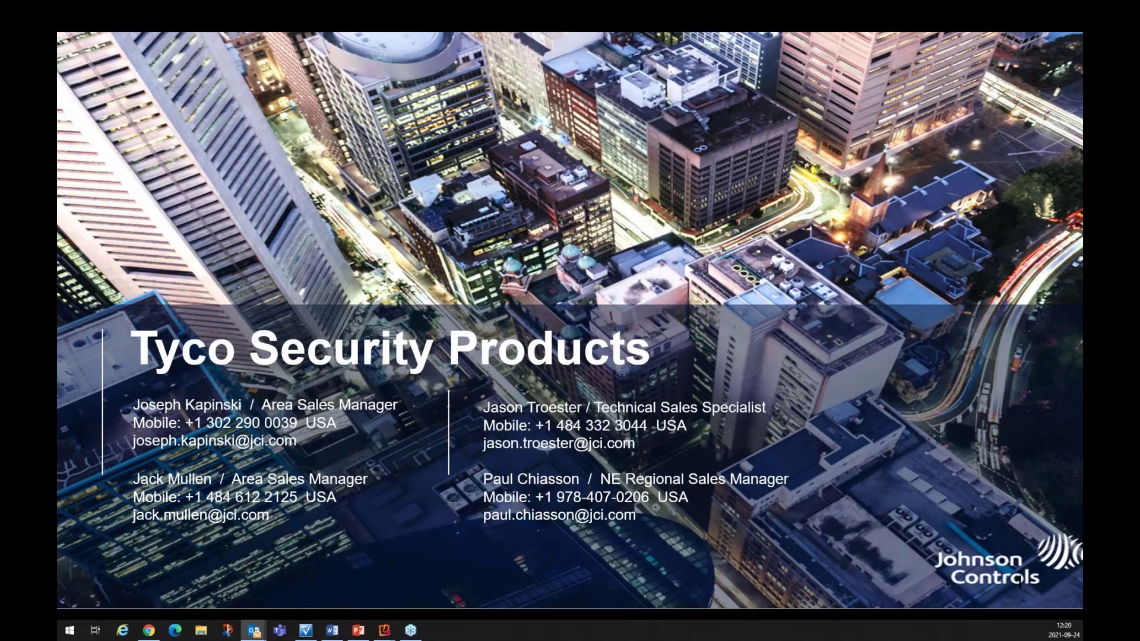
pyautogui.moveTo(1137, 45); pyautogui.dragTo(717, 40)
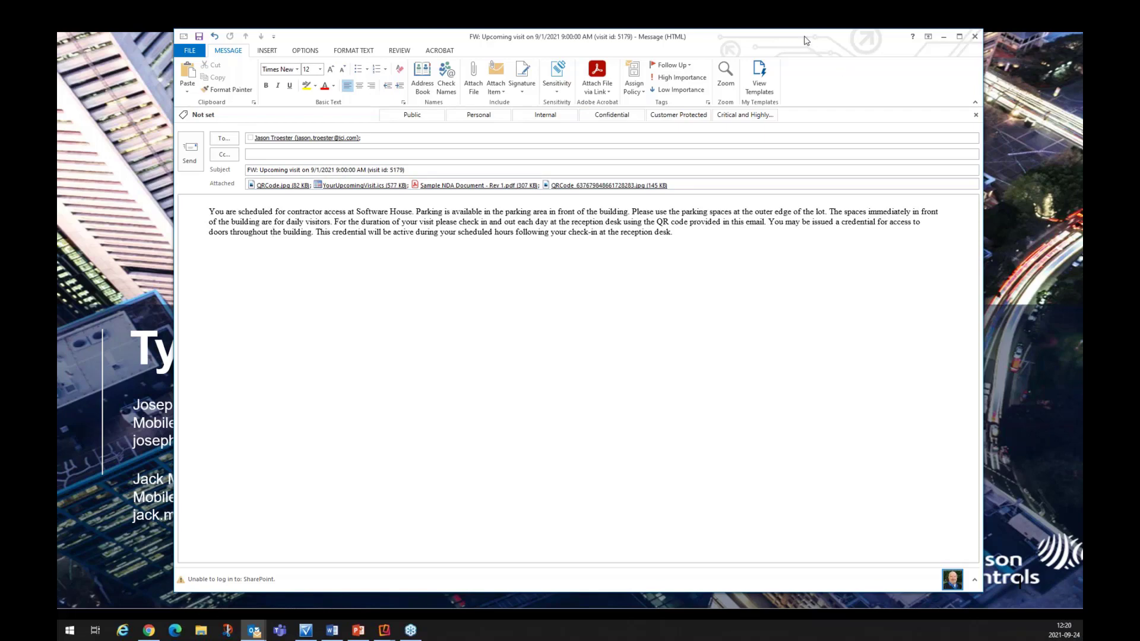
pyautogui.click(944, 37)
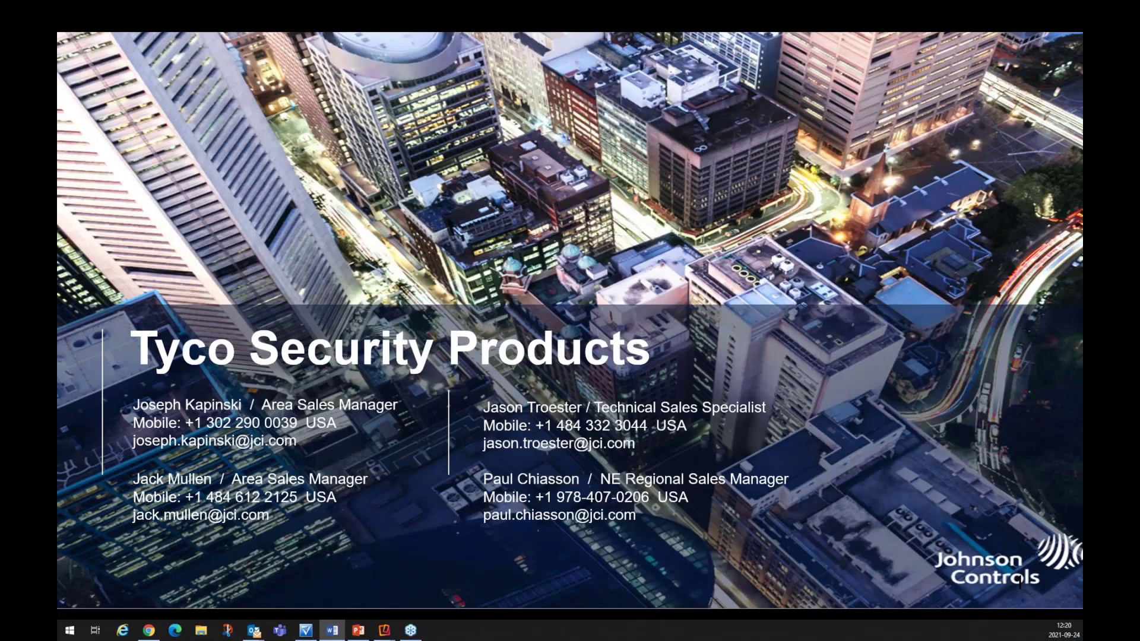
# Step: Drag the Reflector iPad mirror window onto the main monitor to show the check-in kiosk
pyautogui.moveTo(1083, 238); pyautogui.dragTo(570, 18)
pyautogui.moveTo(677, 18)
pyautogui.mouseDown()
pyautogui.moveTo(747, 49)
pyautogui.moveTo(693, 22)
pyautogui.mouseUp()
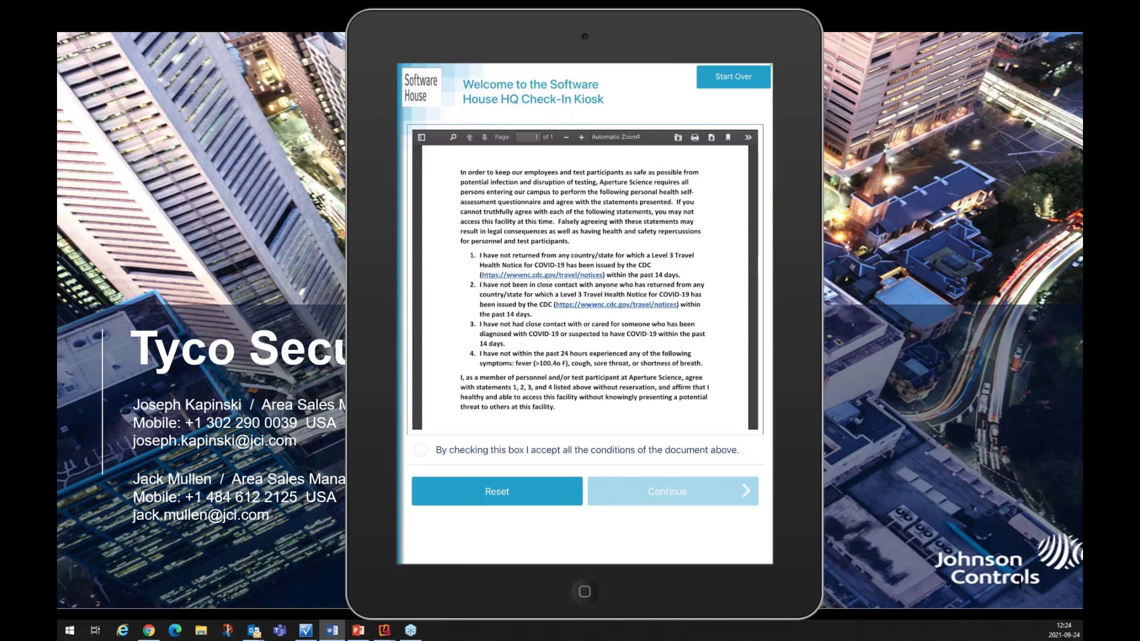
# Step: Accept all conditions of the COVID-19 health self-assessment agreement
pyautogui.click(421, 450)
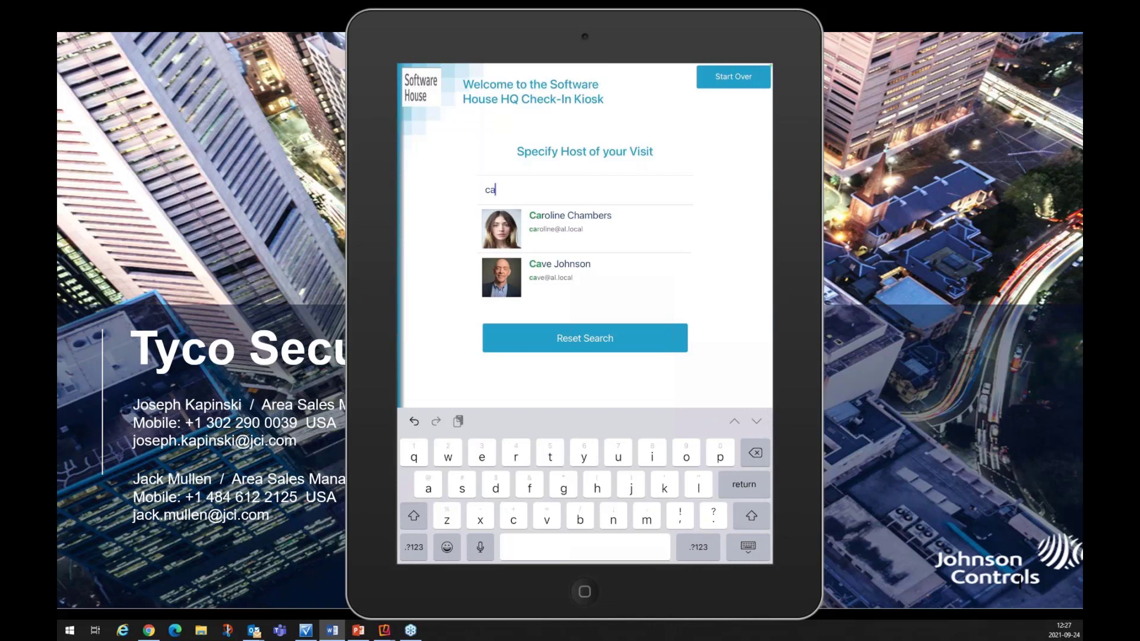
# Step: Select the second matching host, enter the walk-in visitor's first and last name, and submit
pyautogui.click(585, 277)
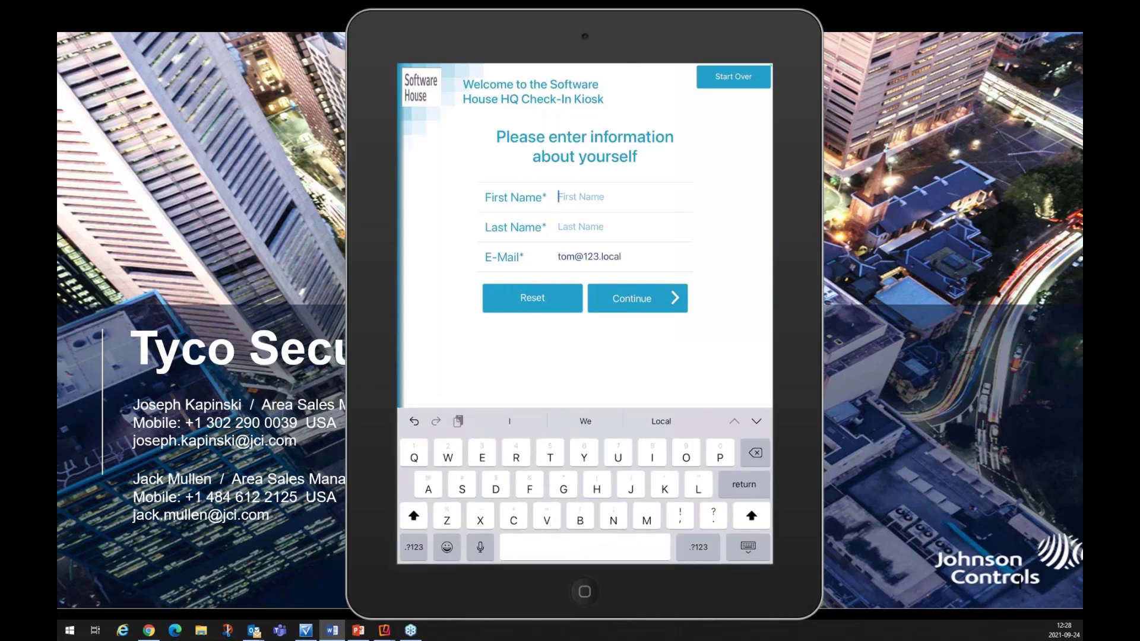
pyautogui.write('Tom')
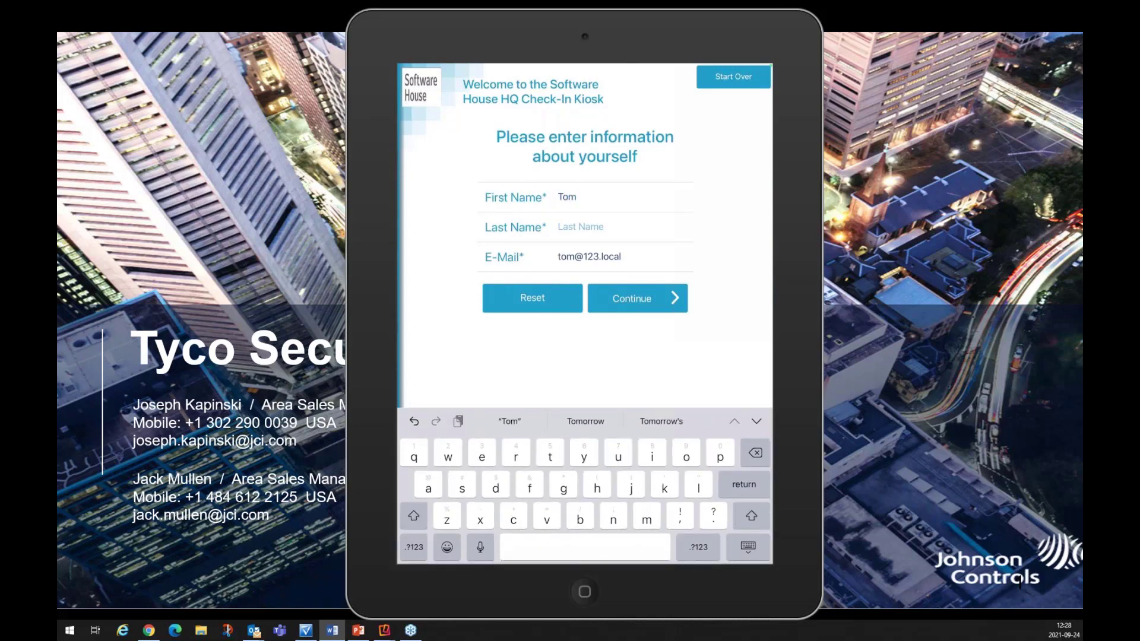
pyautogui.click(580, 227)
pyautogui.write('Loc')
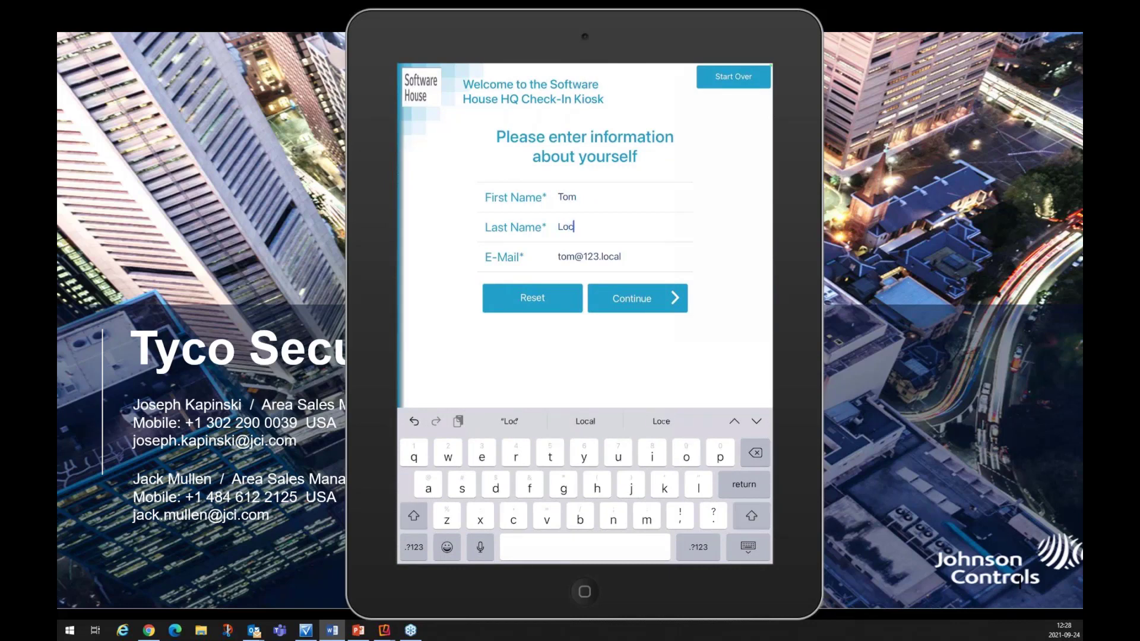
pyautogui.write('al')
pyautogui.press('Return')
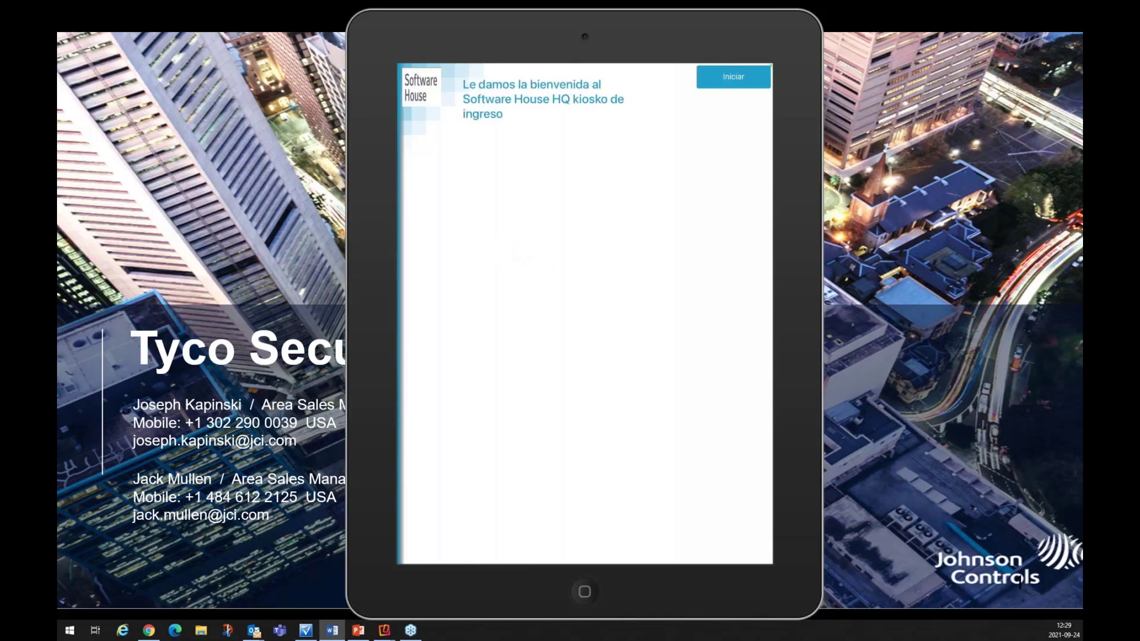
# Step: Switch the kiosk welcome screen to Spanish
pyautogui.click(525, 24)
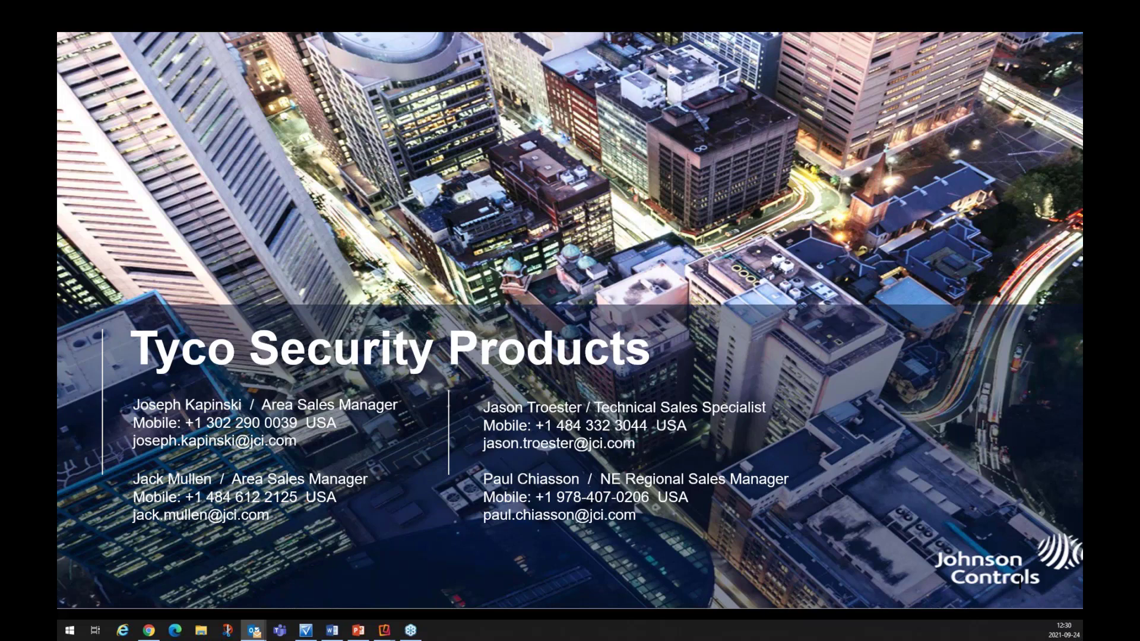
# Step: Show the 'Visitor has Arrived and Checked in' e-mail on screen, then minimize it
pyautogui.moveTo(1139, 78); pyautogui.dragTo(749, 50)
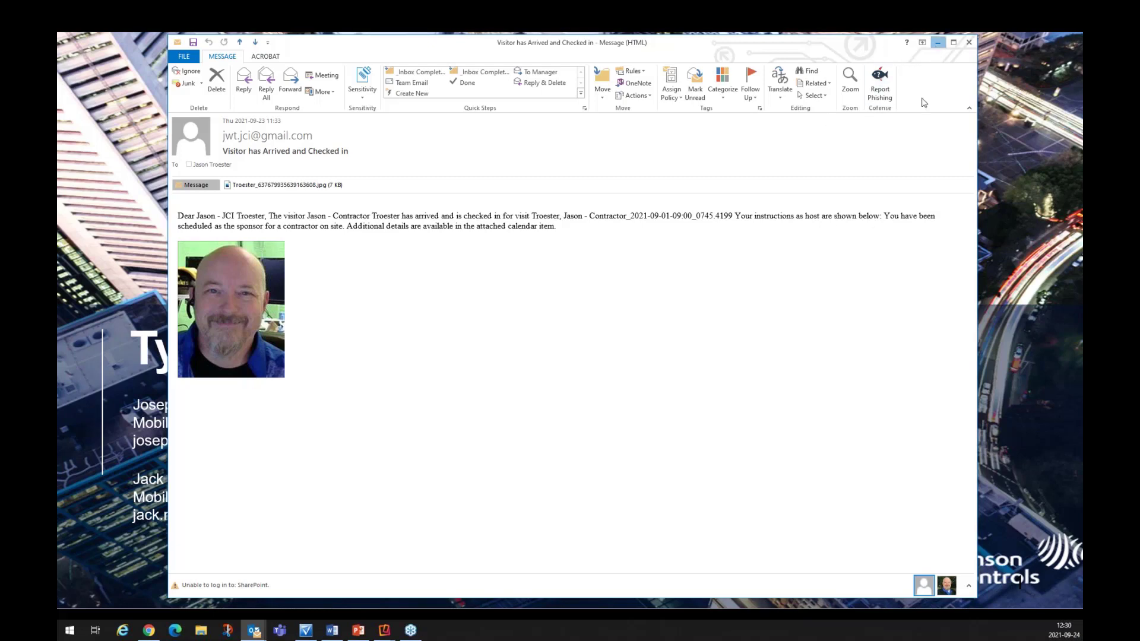
pyautogui.click(938, 43)
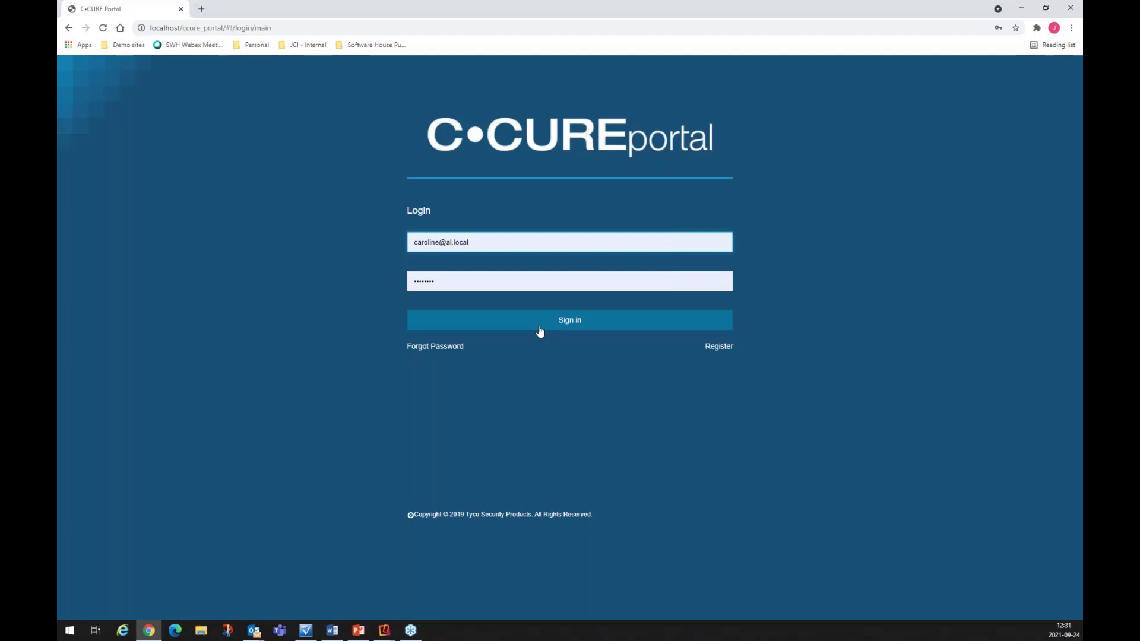
# Step: Sign in and open the Reception list for the Software House HQ check-in site
pyautogui.click(540, 330)
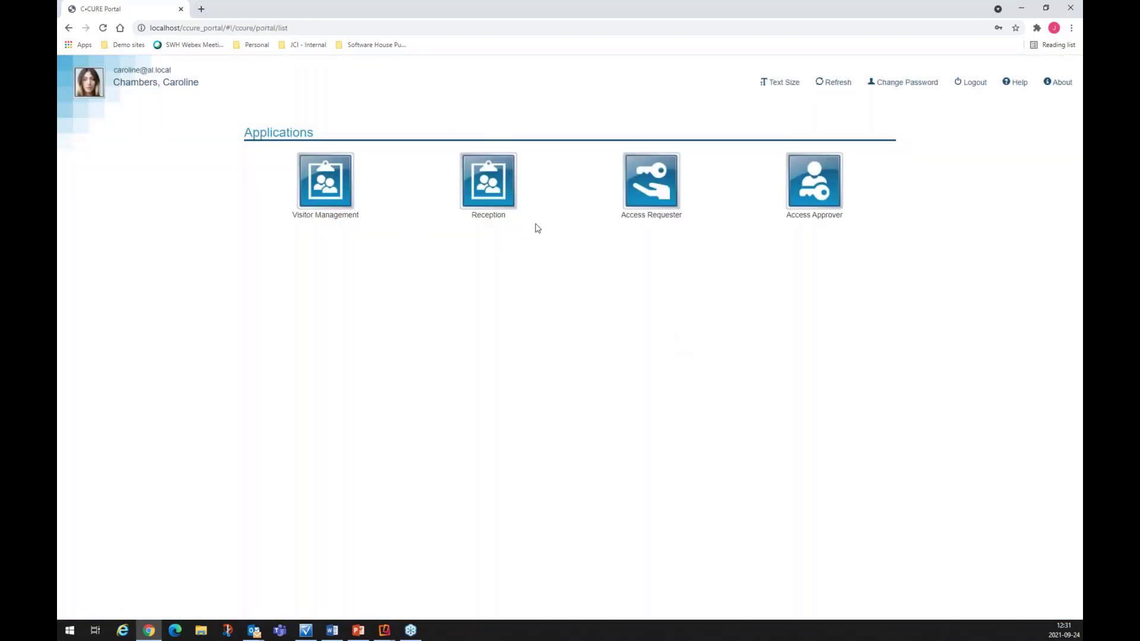
pyautogui.click(487, 190)
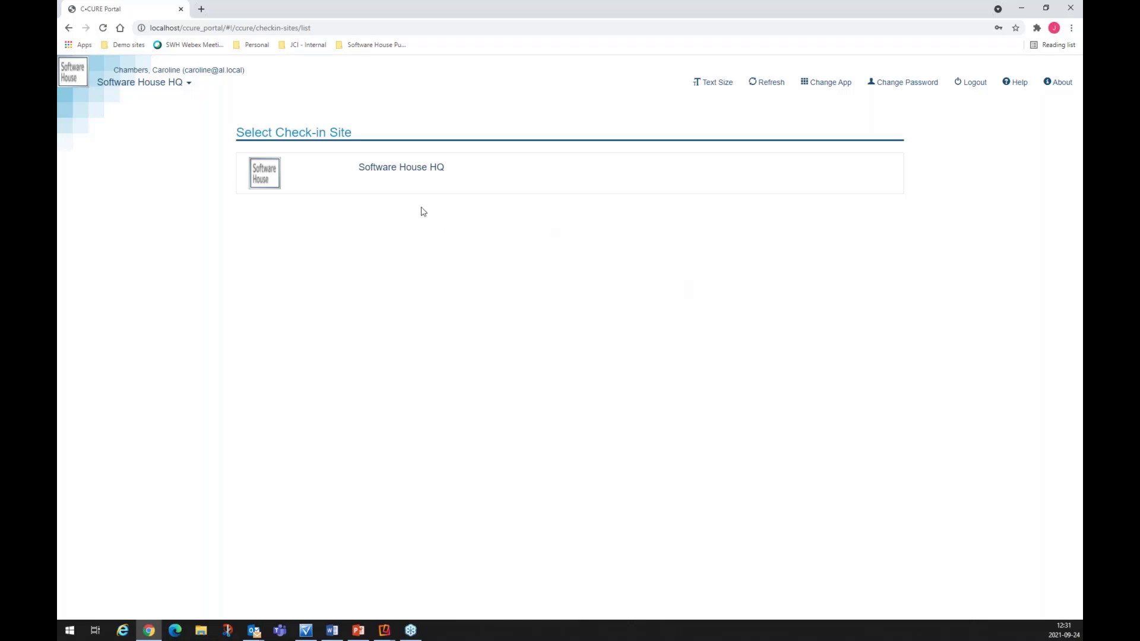
pyautogui.click(422, 181)
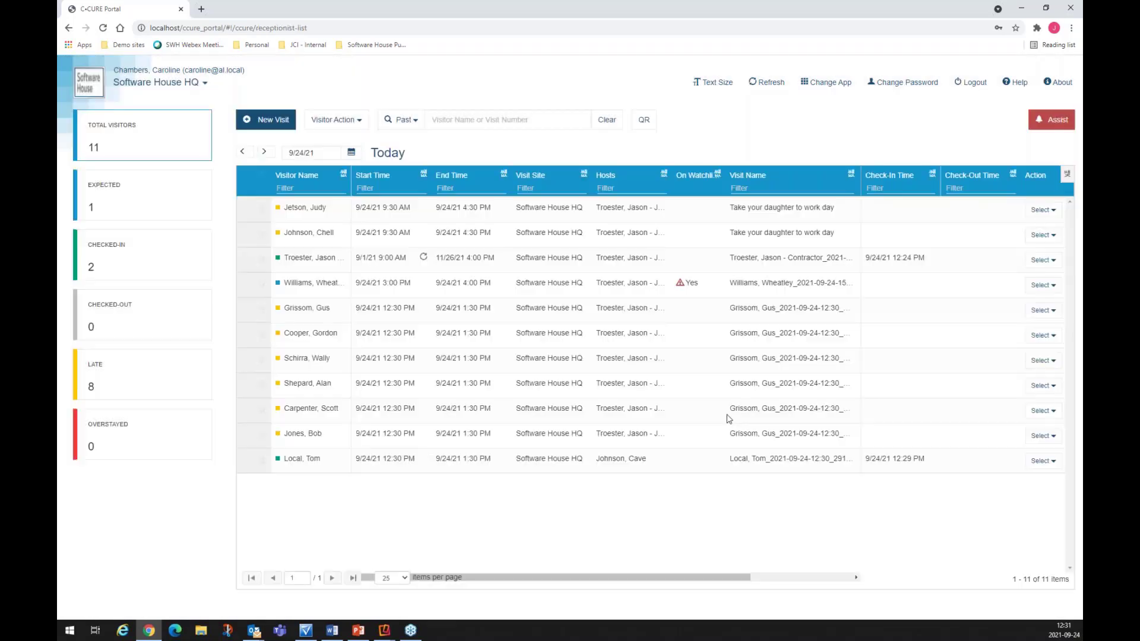
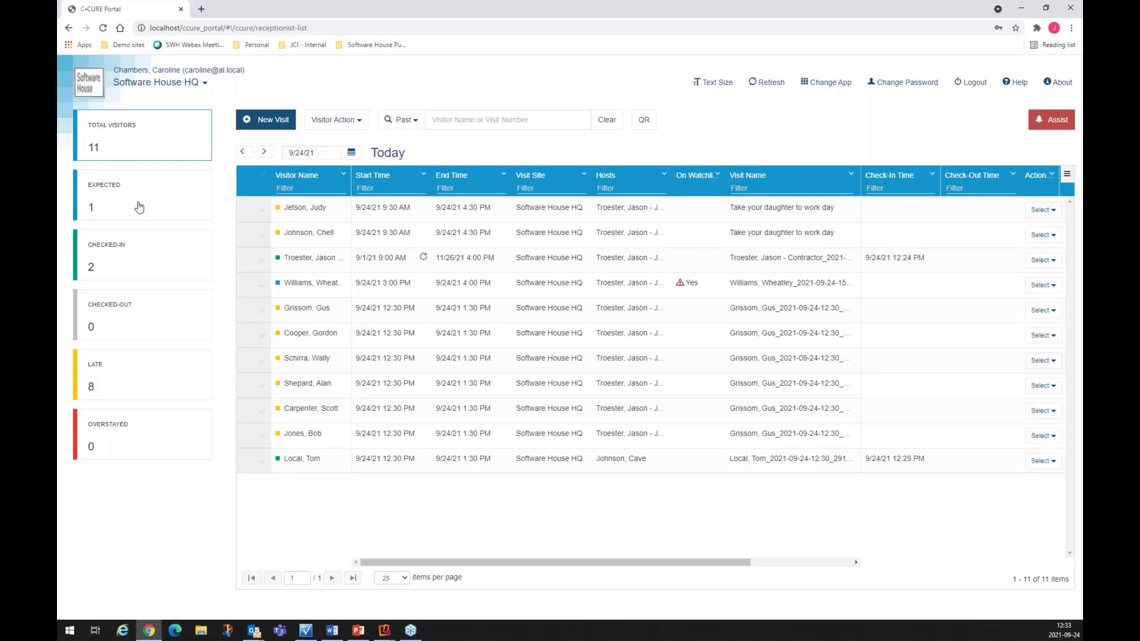
# Step: View only the expected visitors, then only the late ones, then all 11 visitors again
pyautogui.click(139, 207)
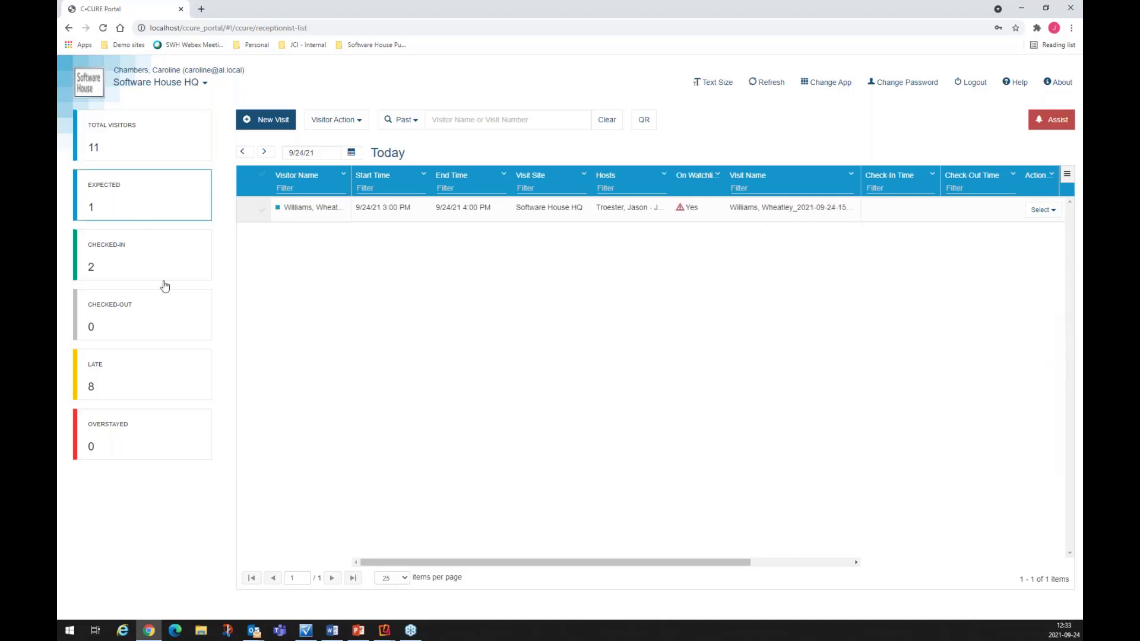
pyautogui.click(151, 373)
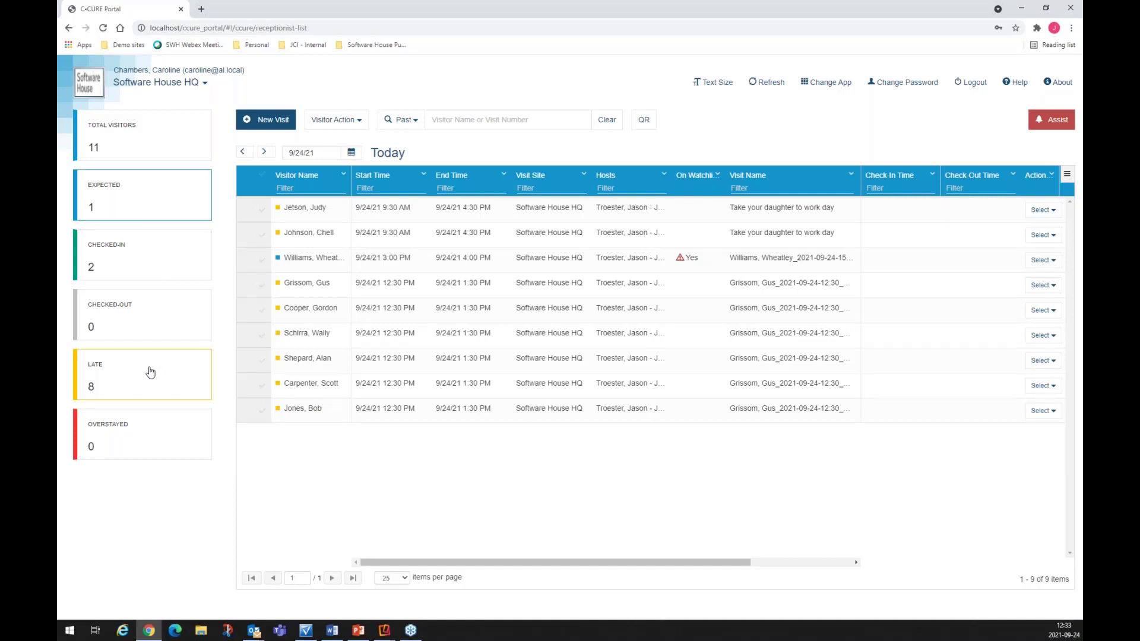
pyautogui.click(137, 151)
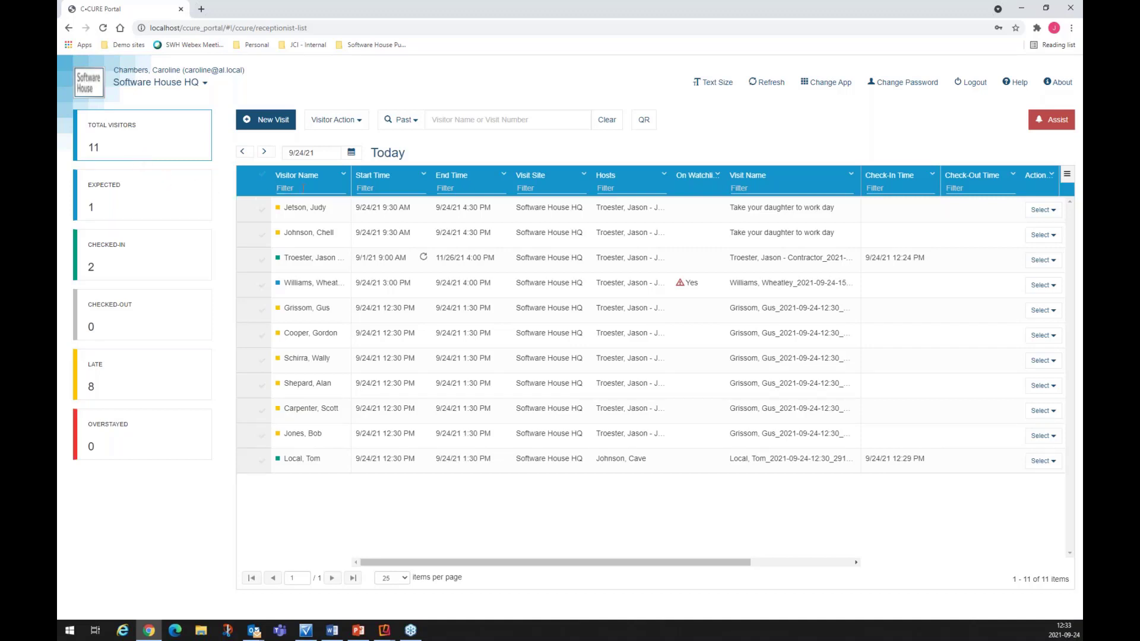
# Step: Filter the Visitor Name column by the visitor's partial name and open the remaining visit's Select actions
pyautogui.click(303, 188)
pyautogui.write('Sco')
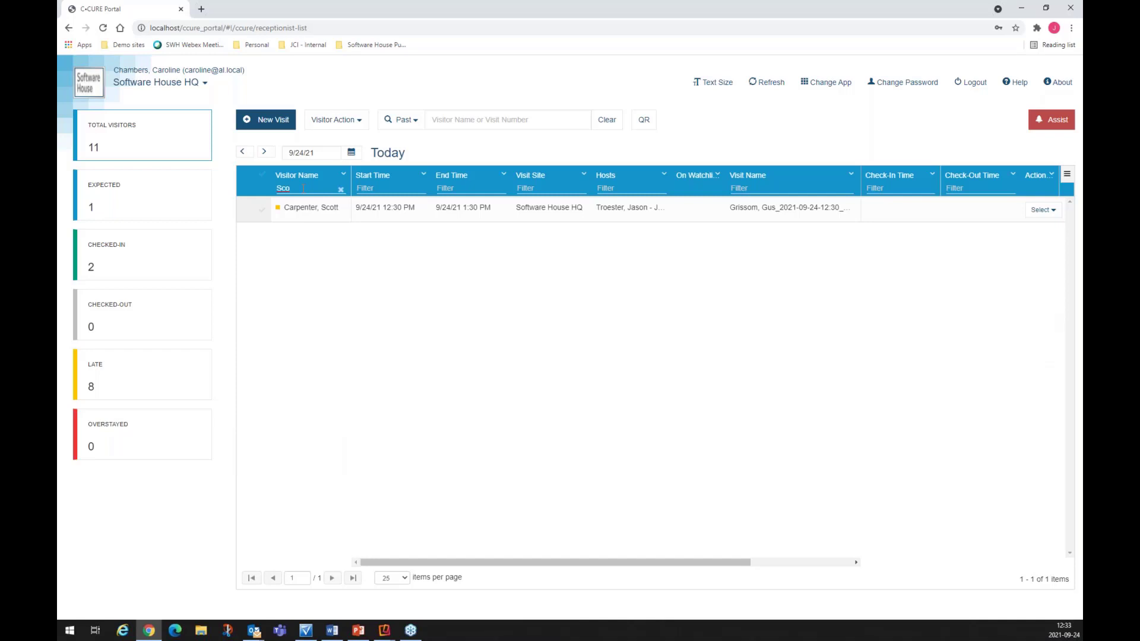
pyautogui.click(1053, 216)
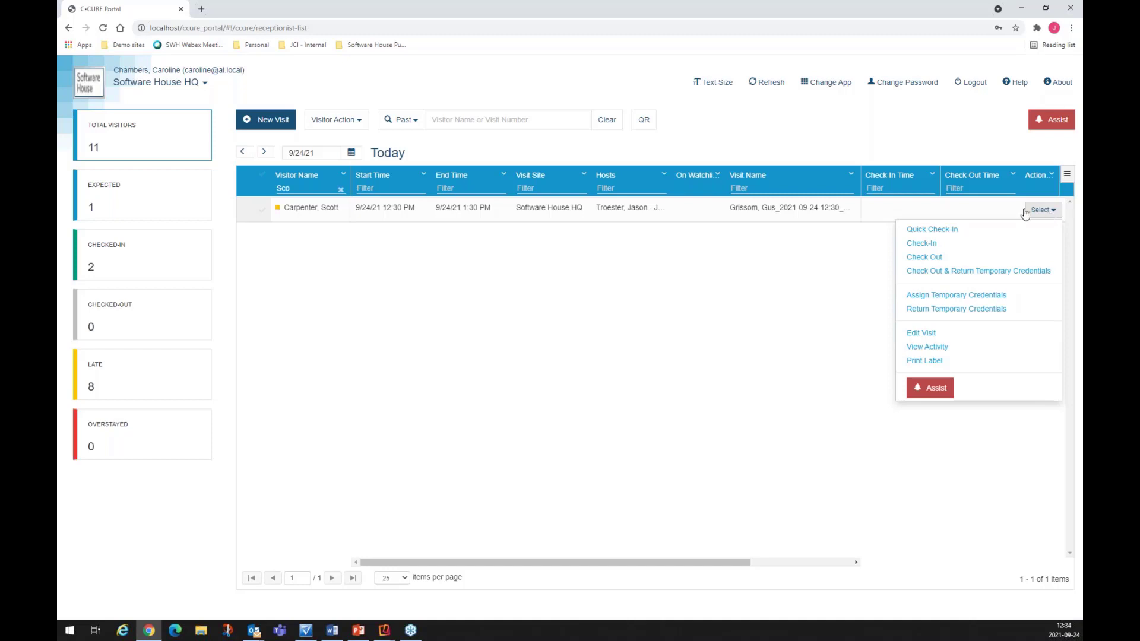
# Step: Choose Check-In for the filtered visit to open the Check-in Visitor dialog
pyautogui.click(935, 248)
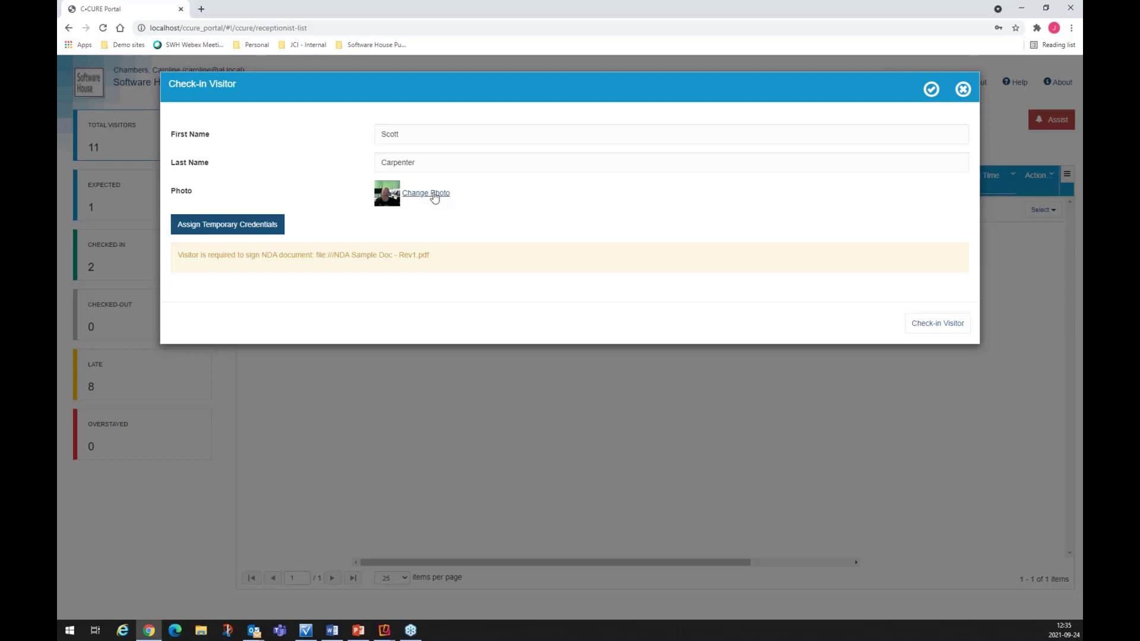
# Step: Replace the visitor's photo with a new webcam picture and open Assign Temporary Credentials
pyautogui.click(433, 194)
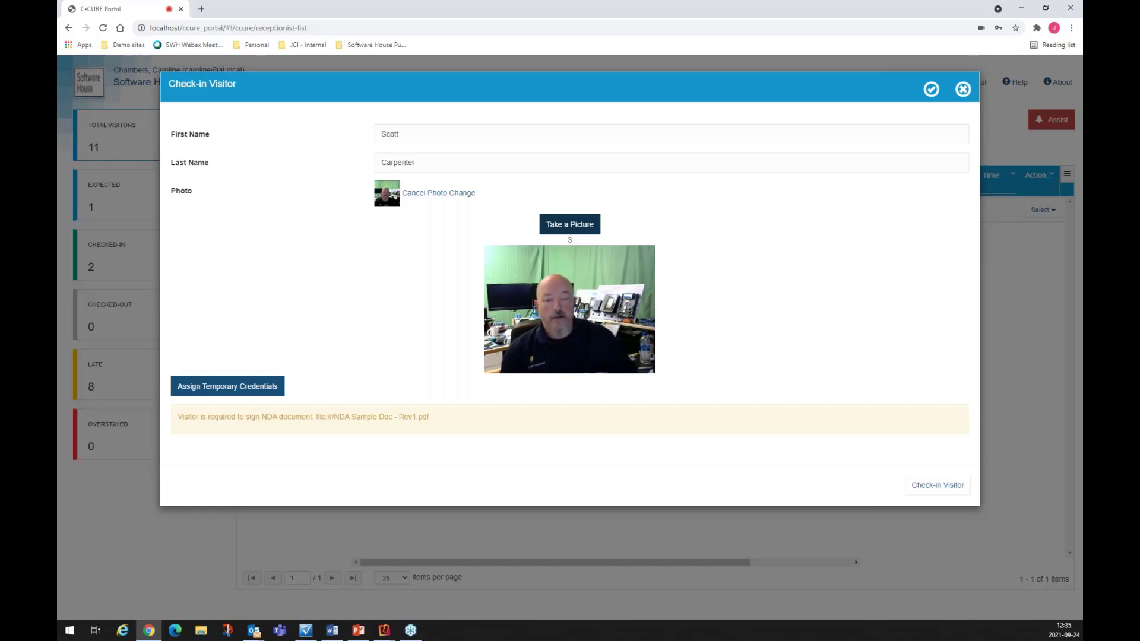
pyautogui.click(579, 229)
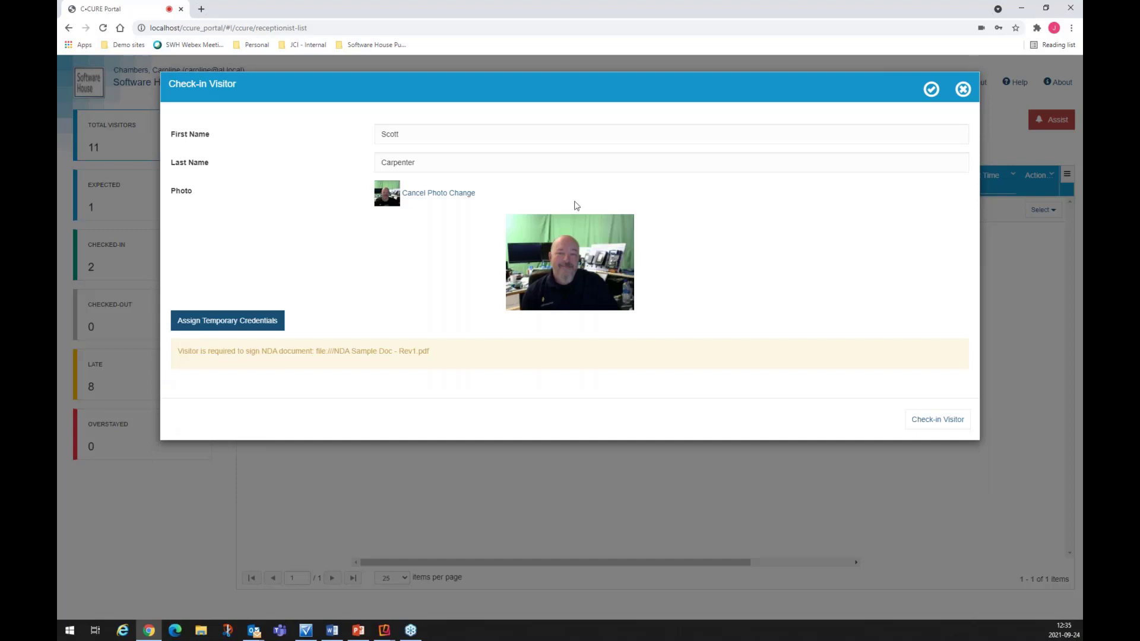
pyautogui.click(233, 326)
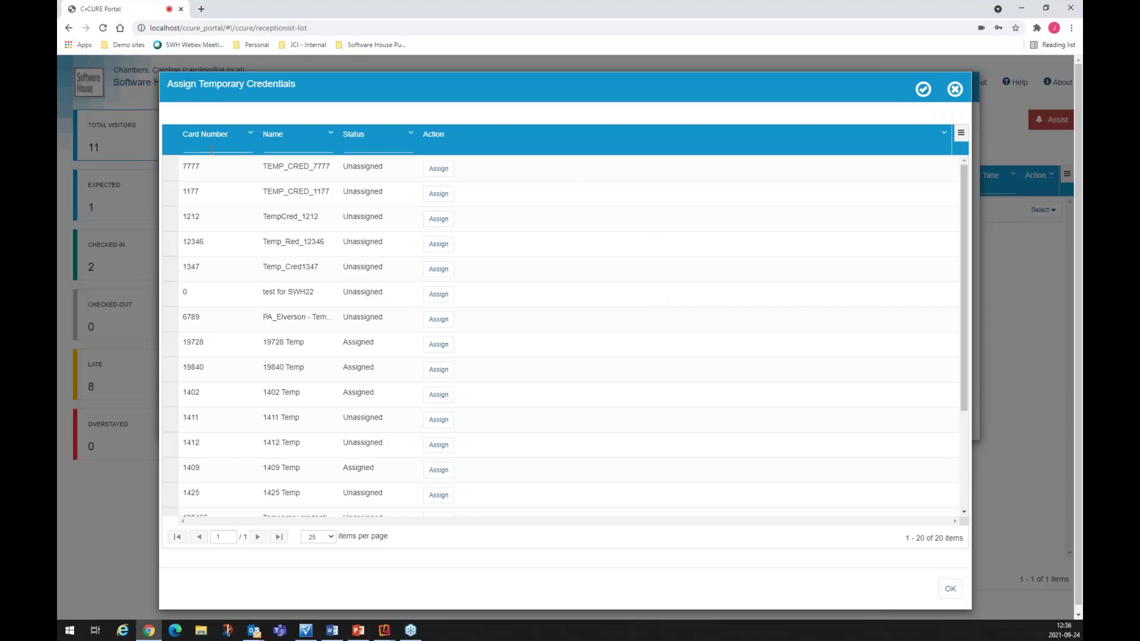
pyautogui.write('14')
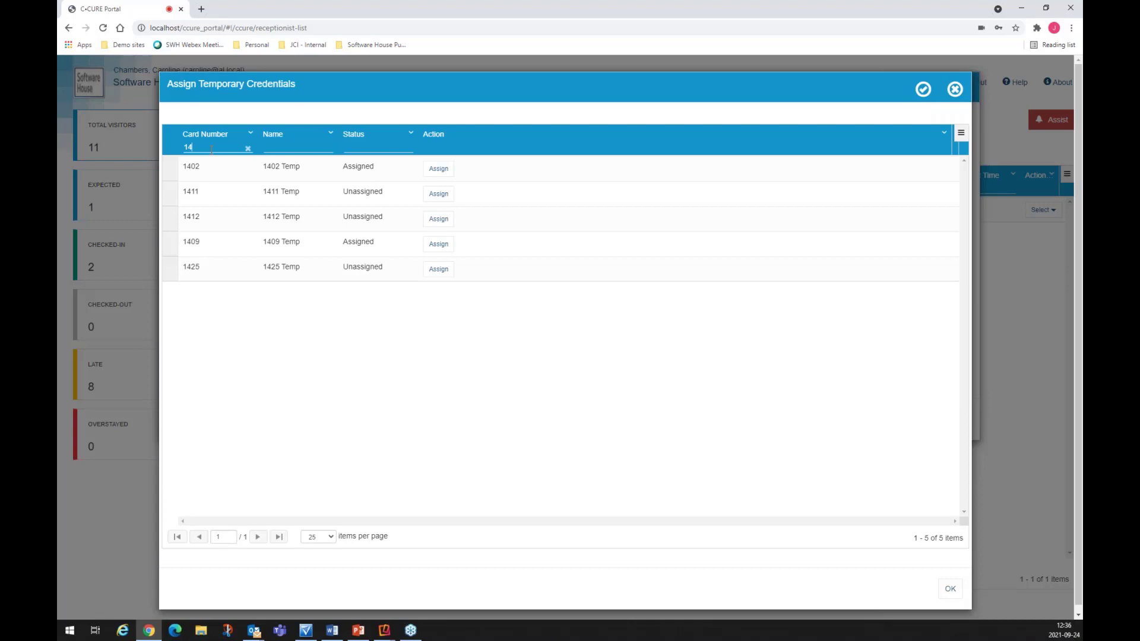
pyautogui.click(439, 270)
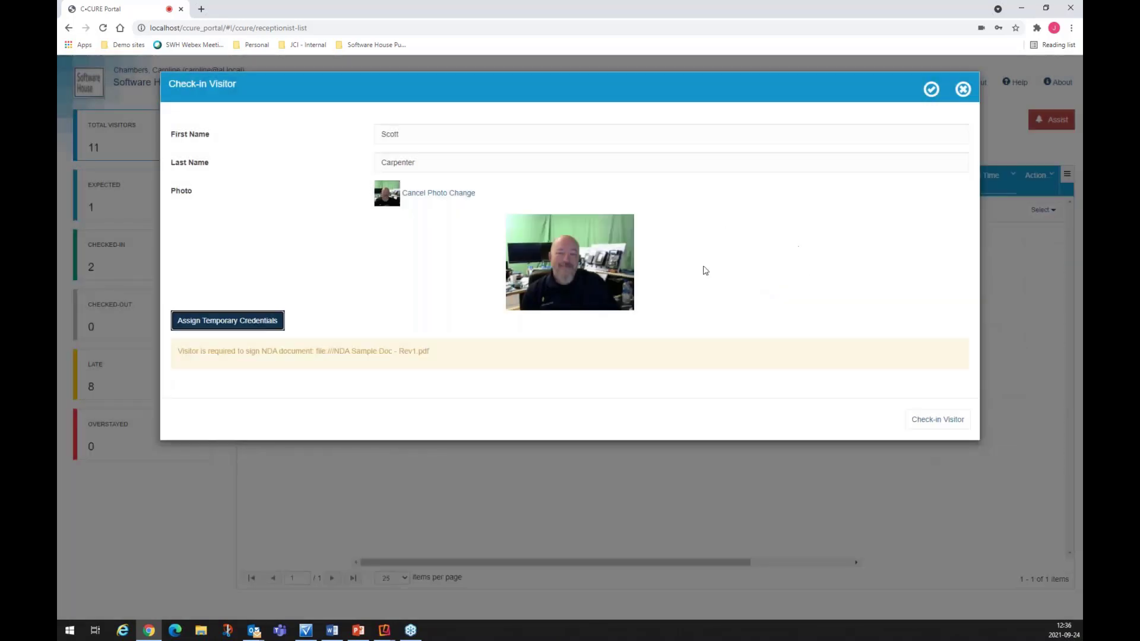
# Step: Finish the check-in and clear the name filter, leaving 3 checked in and 7 late
pyautogui.click(953, 420)
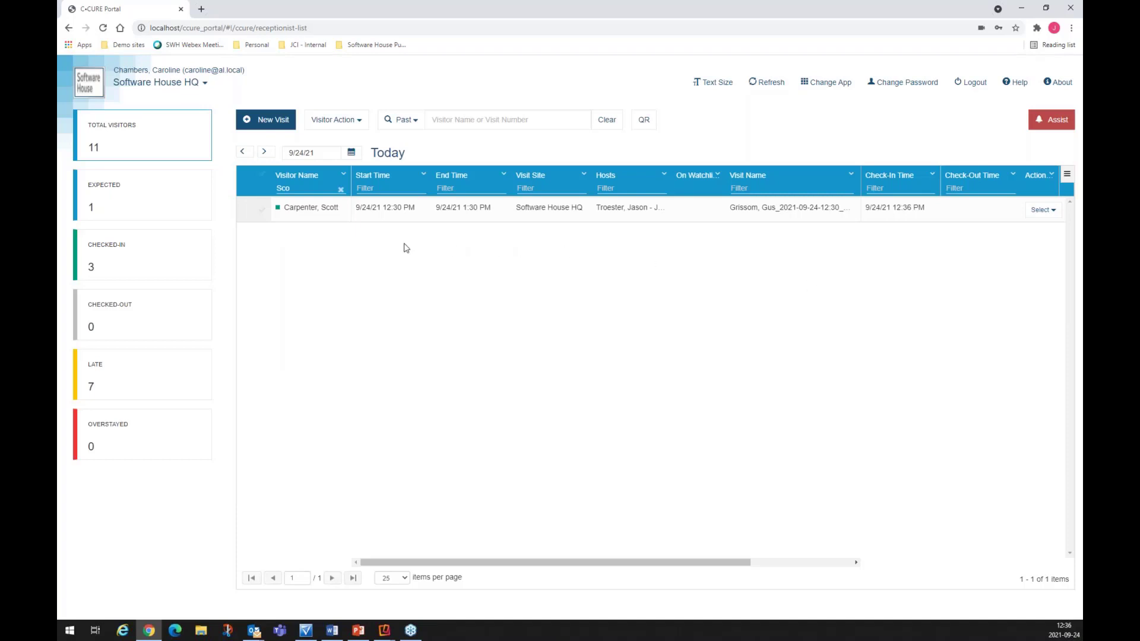
pyautogui.click(341, 192)
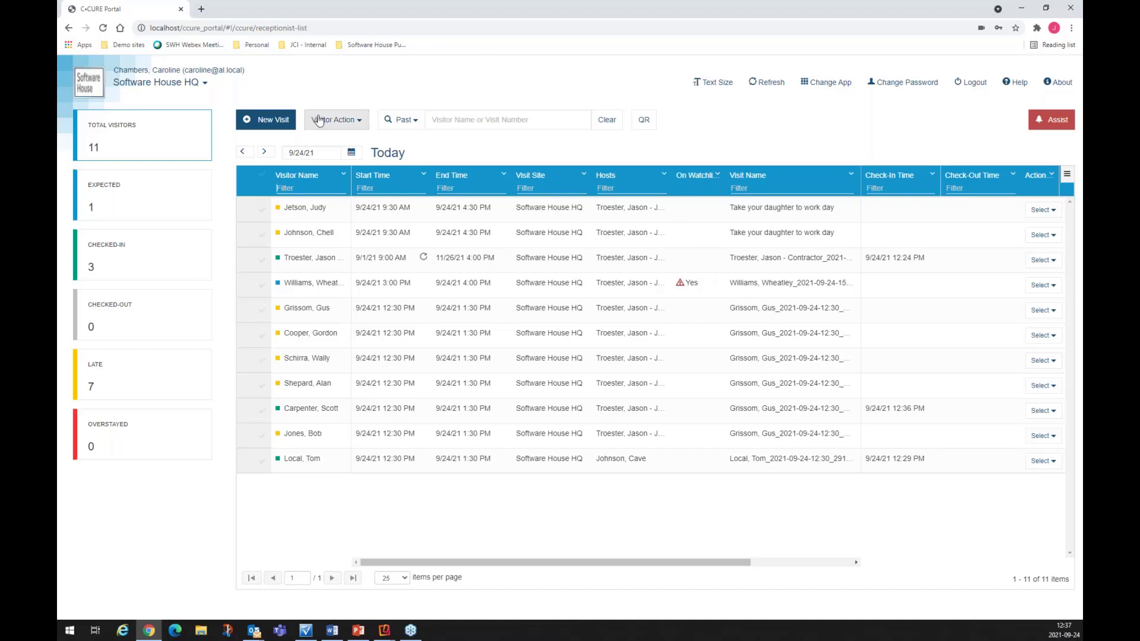
# Step: Start a new Software House HQ visit and expand its Details section to review the fields
pyautogui.click(276, 121)
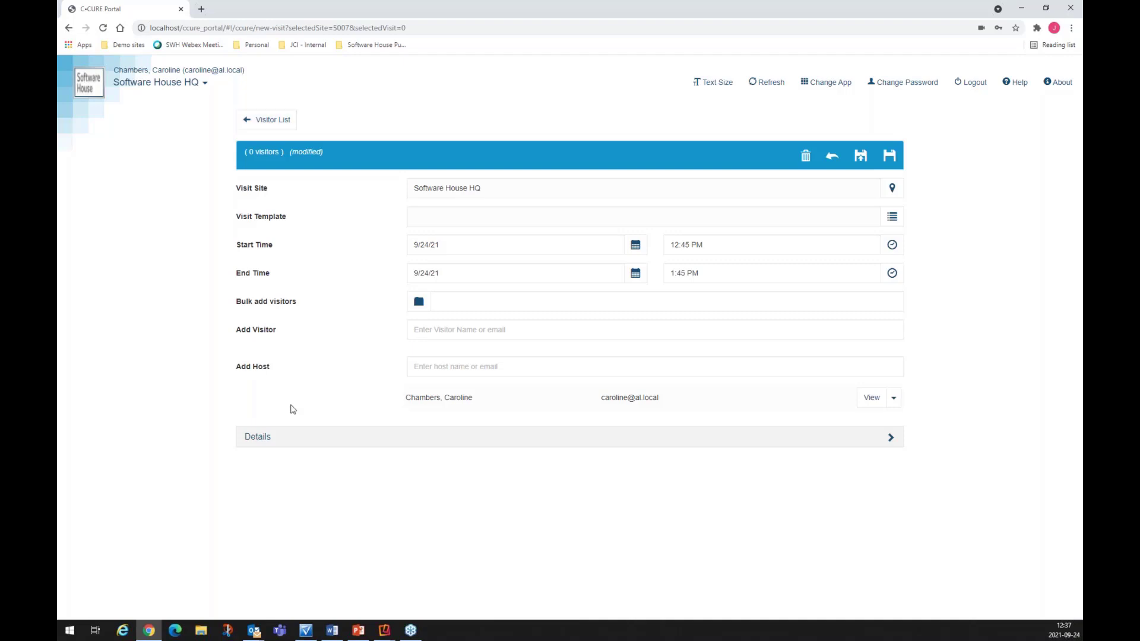
pyautogui.click(263, 437)
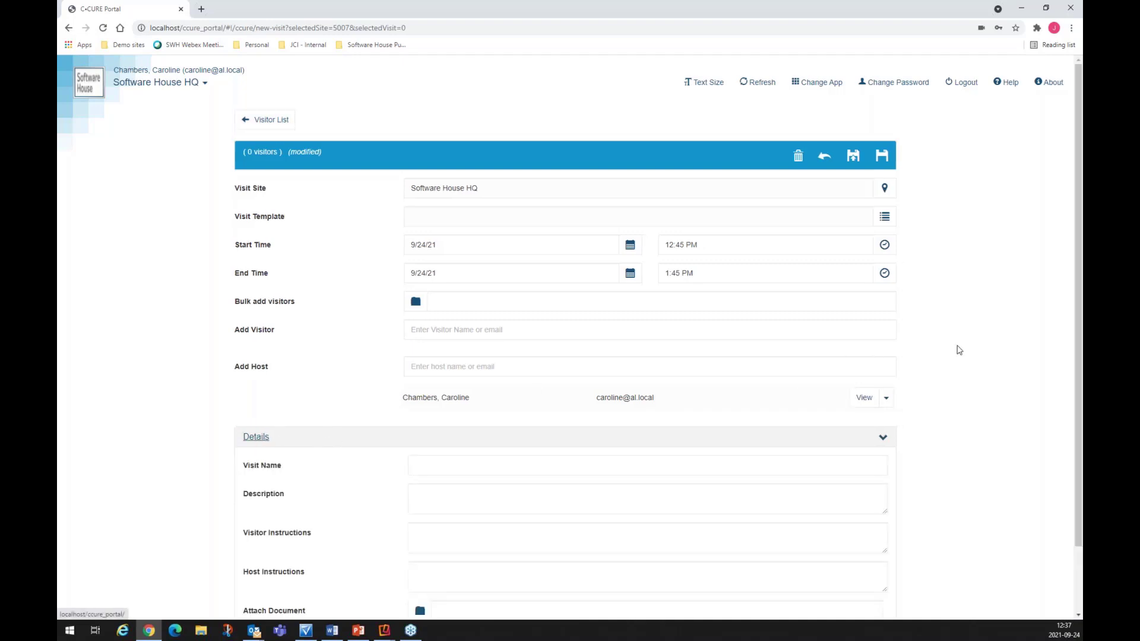
pyautogui.scroll(-2, 959, 351)
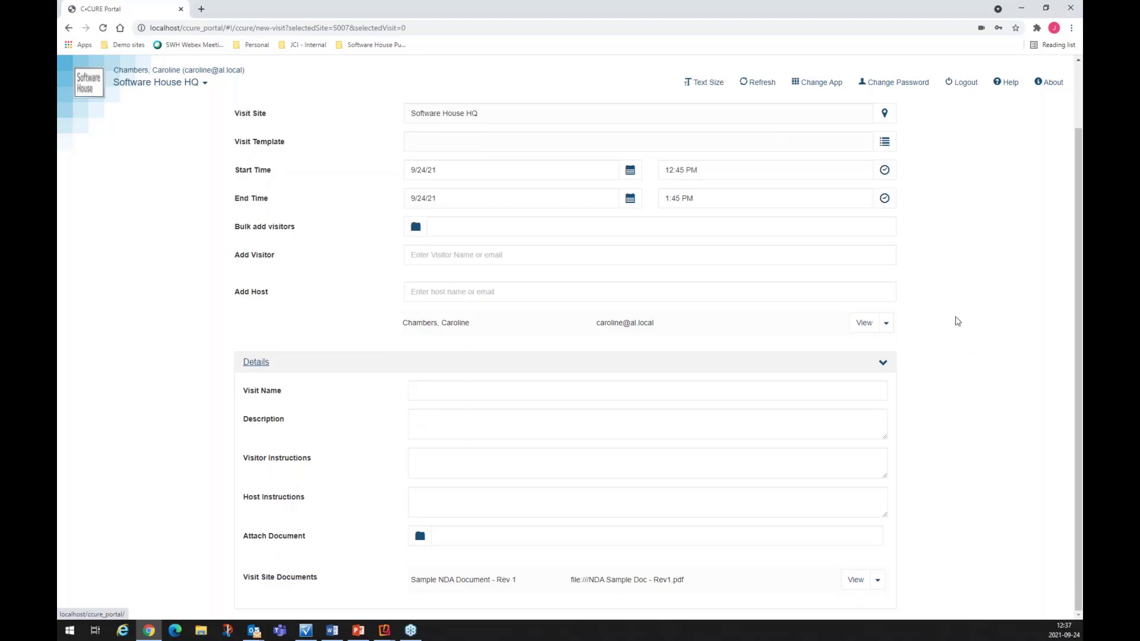
pyautogui.scroll(2, 957, 321)
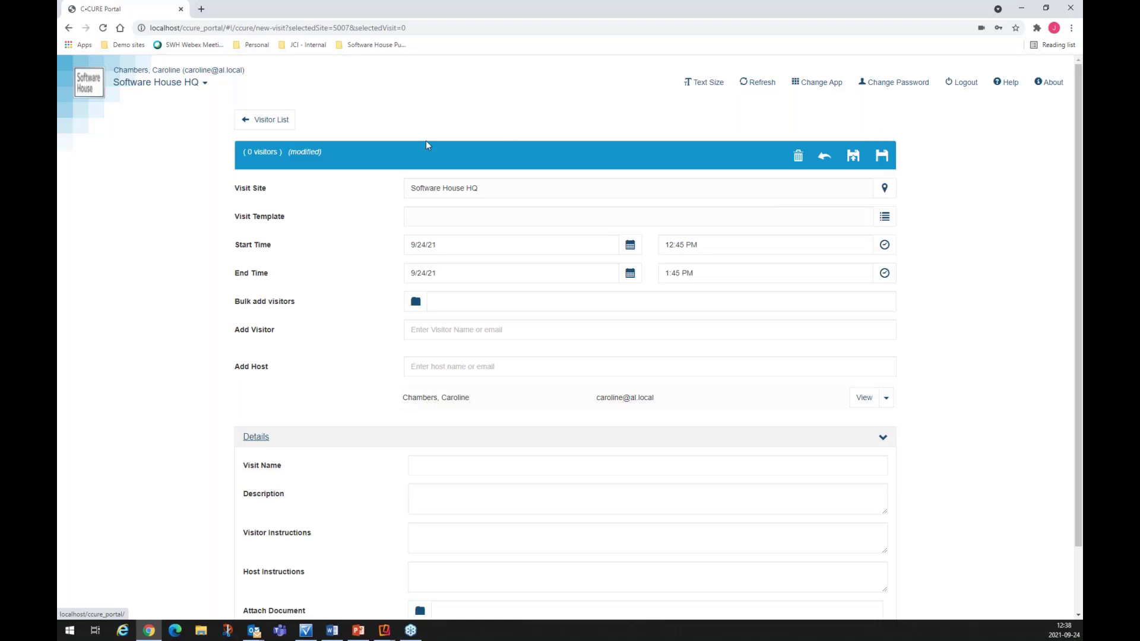
# Step: Discard the unsaved new visit, return to the 11-visitor list and open the grid menu
pyautogui.click(275, 122)
pyautogui.click(951, 187)
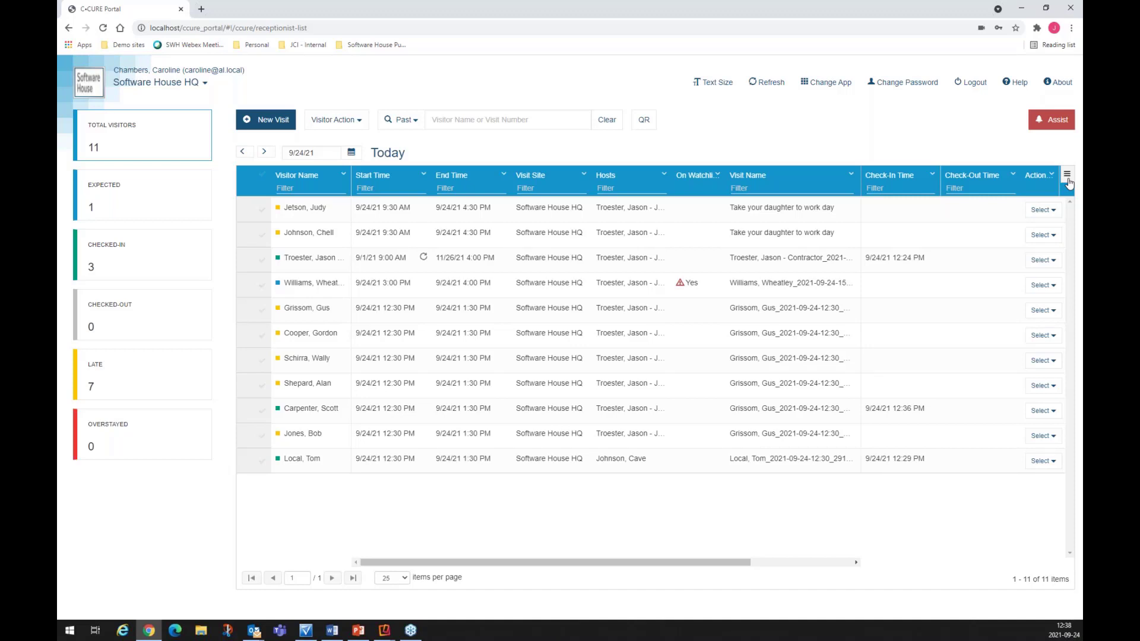
pyautogui.click(1067, 176)
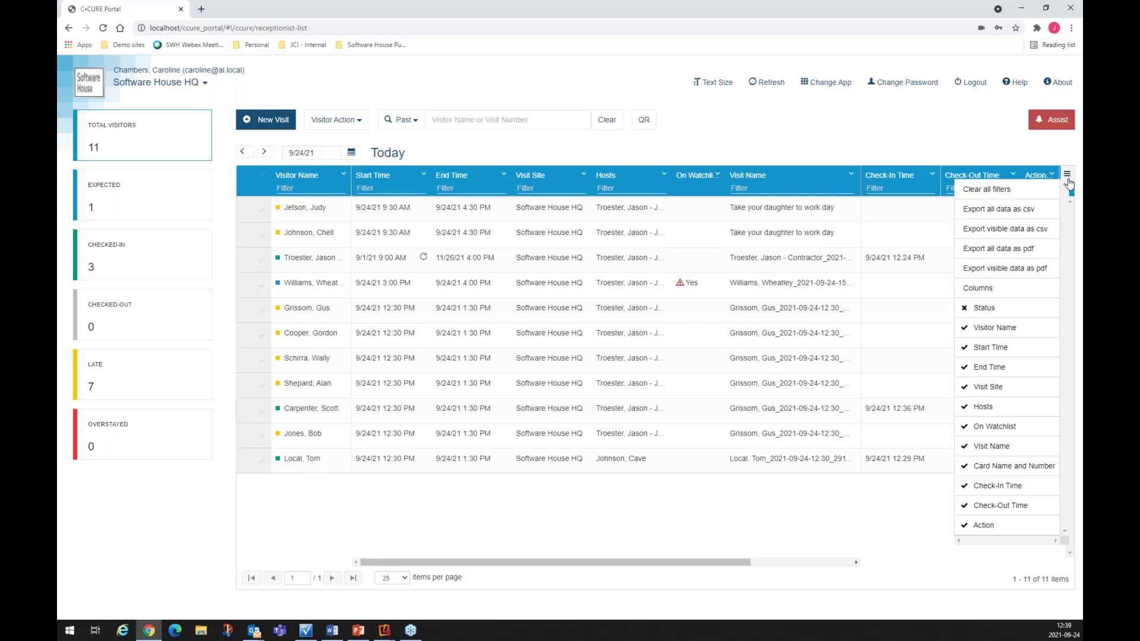
# Step: Export all 11 visitors as a PDF, then go back to the portal's visitor list
pyautogui.click(1003, 249)
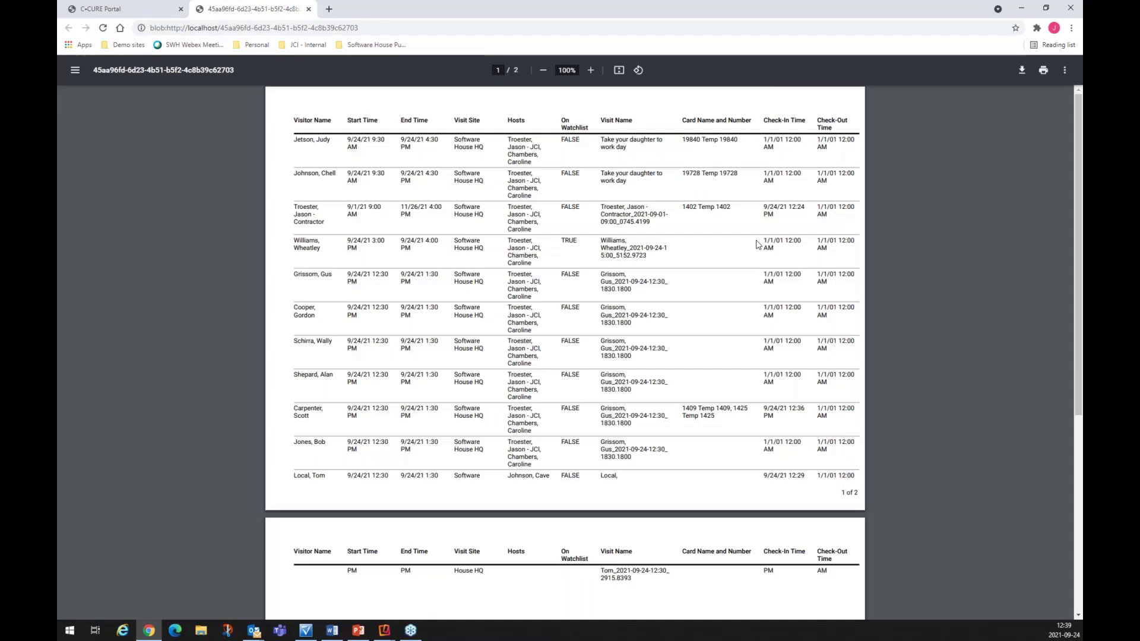
pyautogui.click(159, 14)
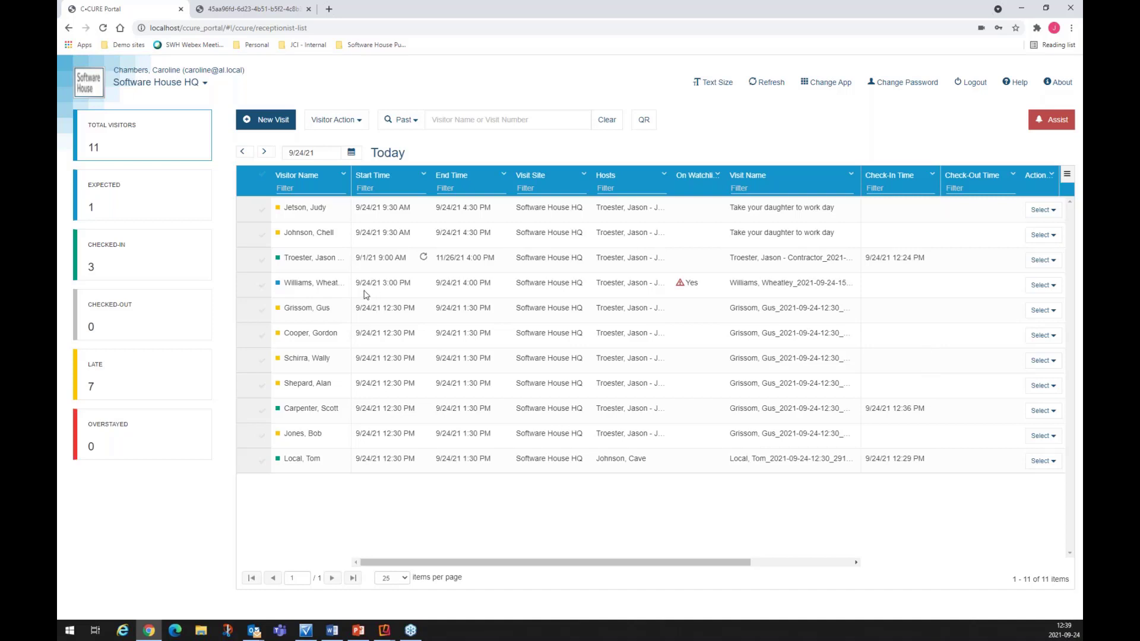
# Step: Filter to the 7 late visitors, export only the visible rows as PDF, and return
pyautogui.click(136, 387)
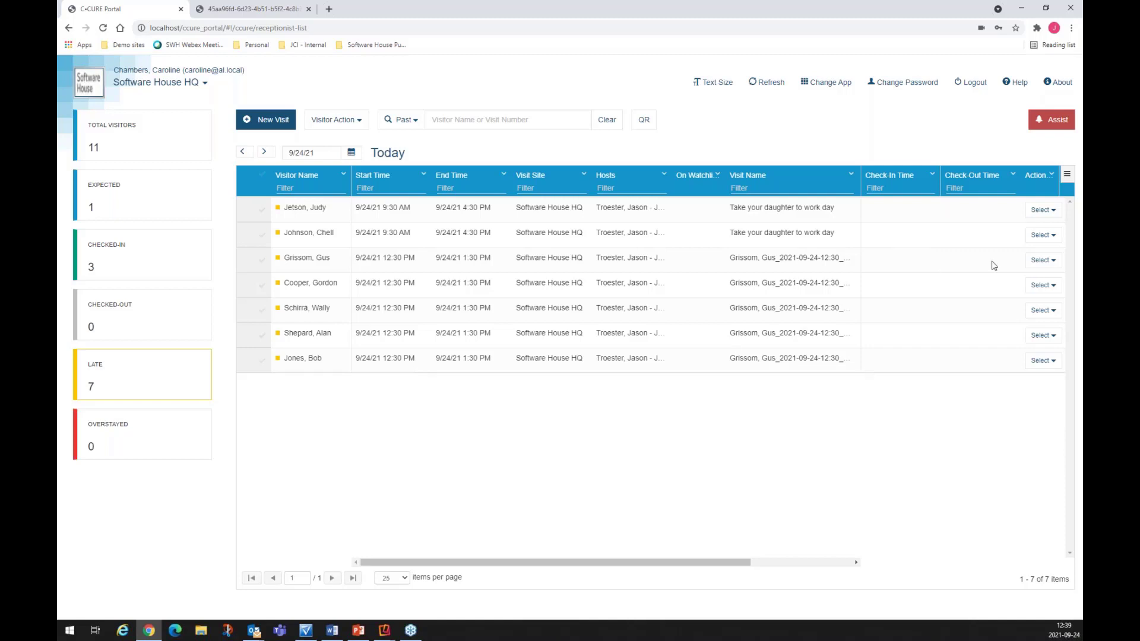
pyautogui.click(1068, 174)
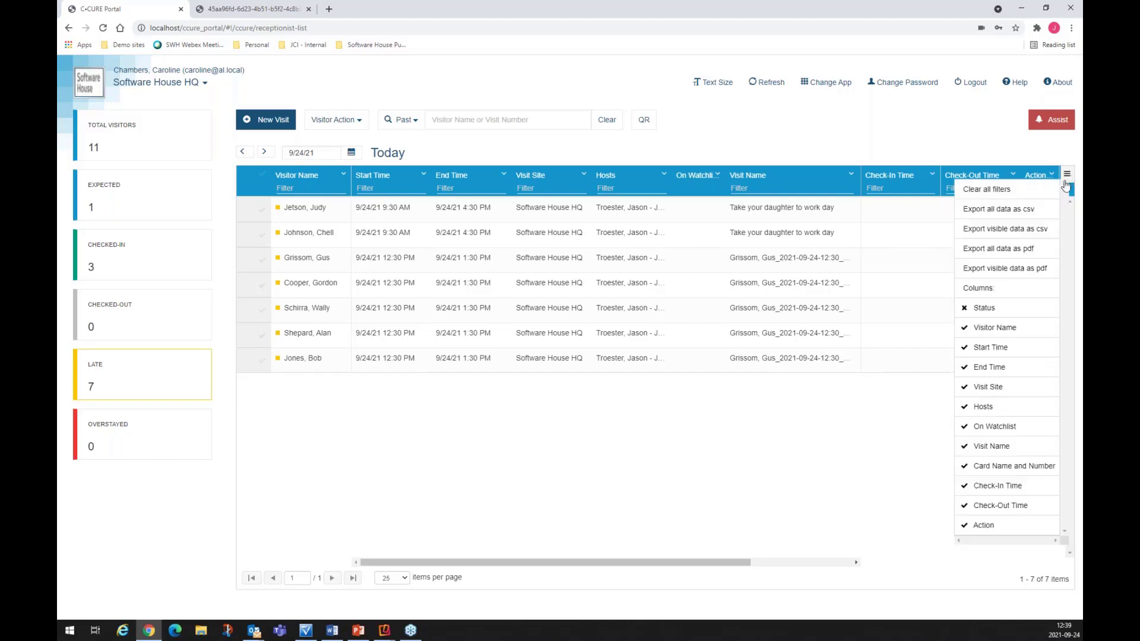
pyautogui.click(1002, 269)
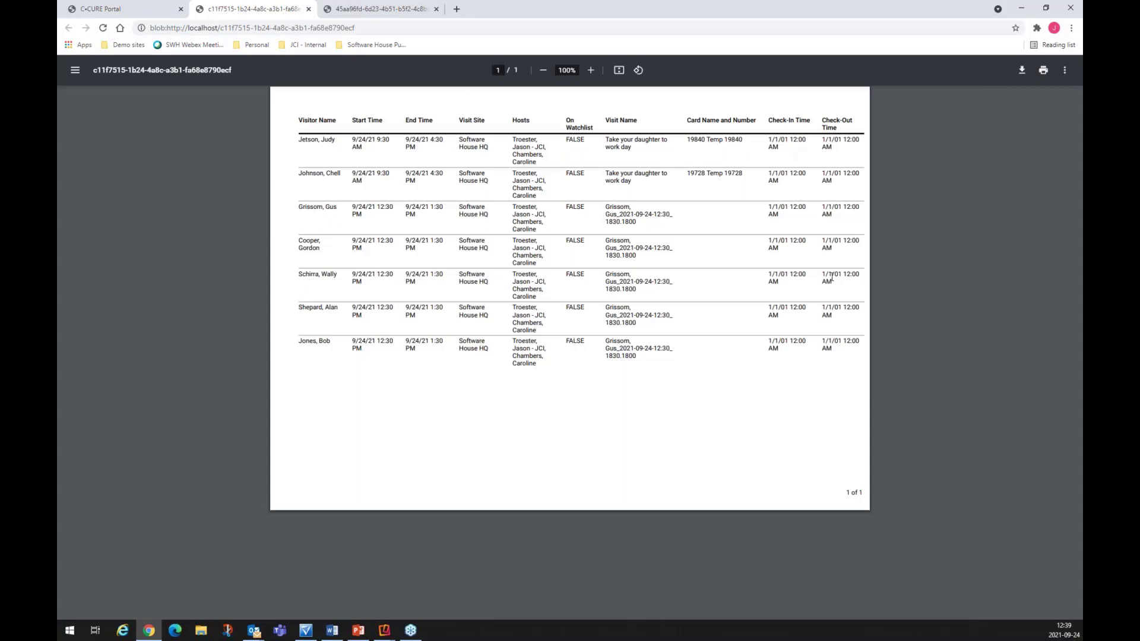
pyautogui.click(124, 11)
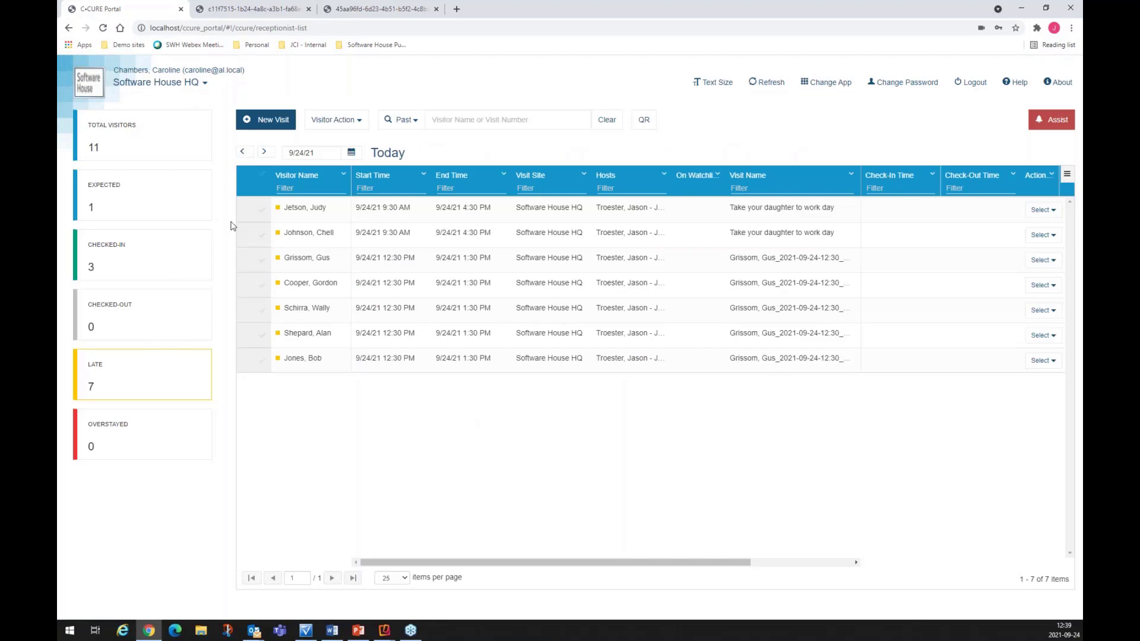
# Step: Select the TOTAL VISITORS card so all 11 visitors are listed again
pyautogui.click(139, 153)
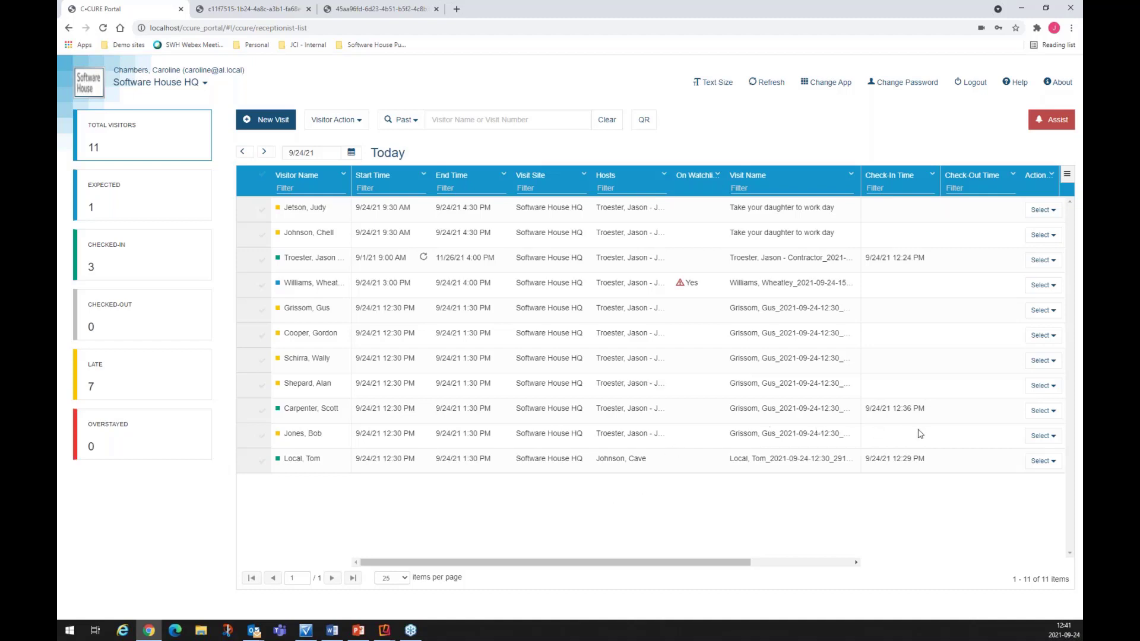
# Step: Check out the 12:36 PM visitor and return their temporary credentials, recording a 12:41 PM check-out
pyautogui.click(1044, 411)
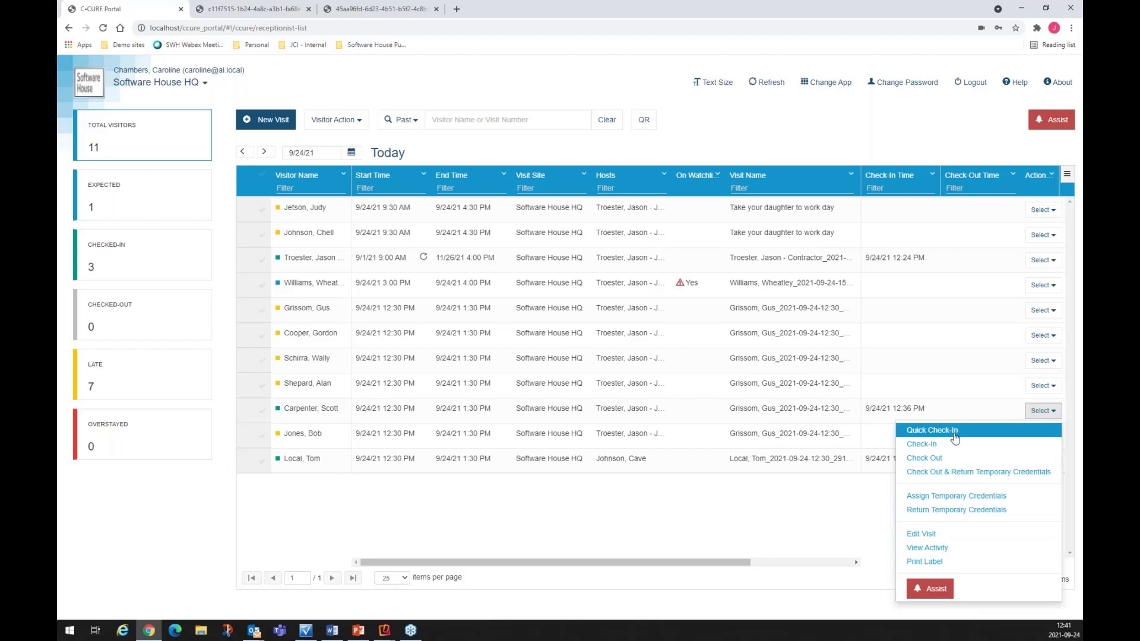
pyautogui.click(956, 473)
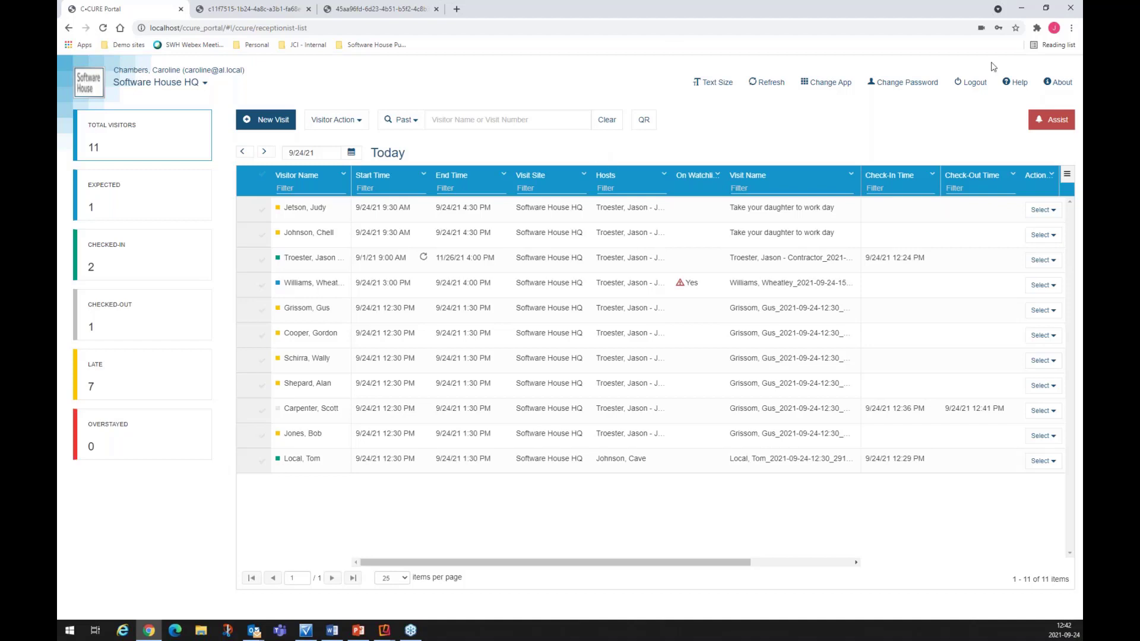
pyautogui.hotkey('alt', 'Tab')
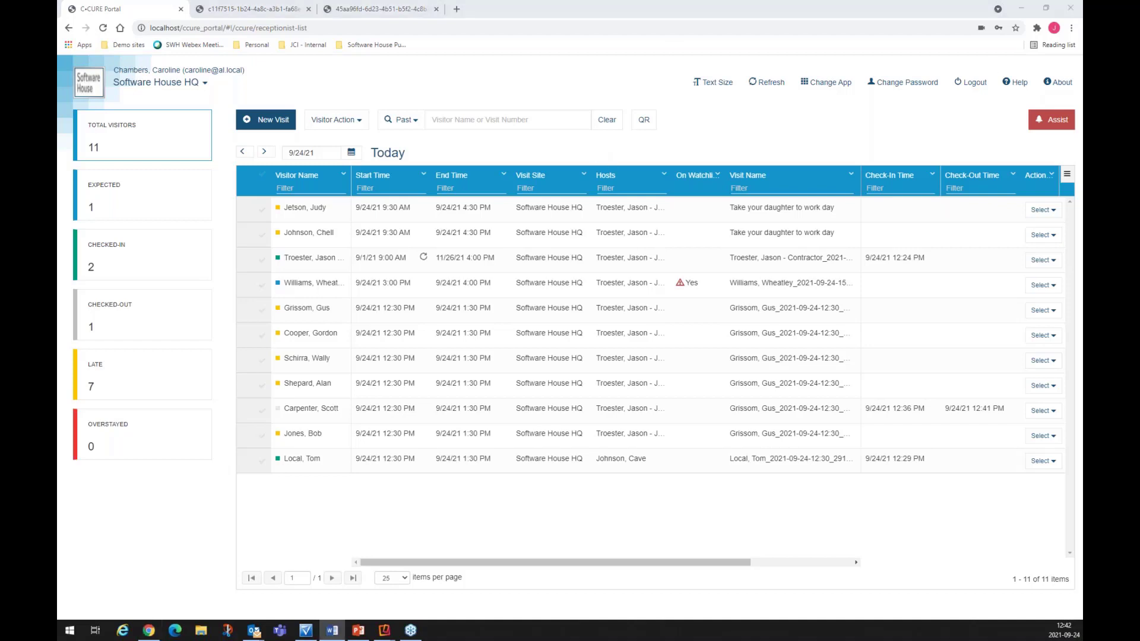
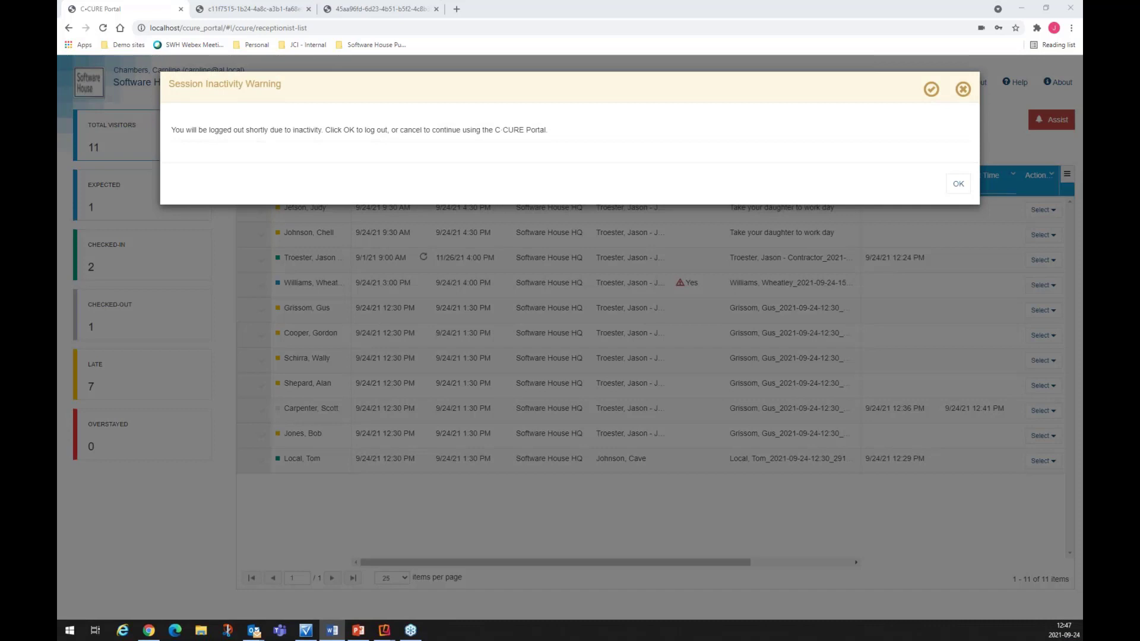
# Step: Confirm the Session Inactivity Warning with OK to log out to the sign-in page
pyautogui.click(743, 93)
pyautogui.click(958, 186)
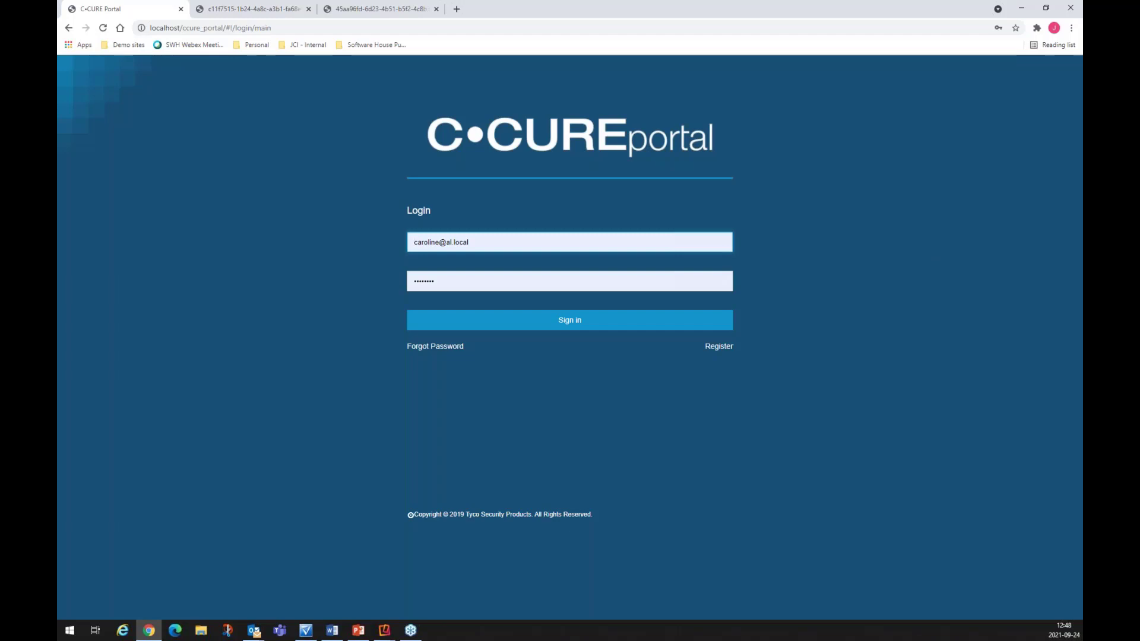
# Step: Switch to the Administration Station and open the portal user's record from the Personnel list
pyautogui.hotkey('alt', 'Tab')
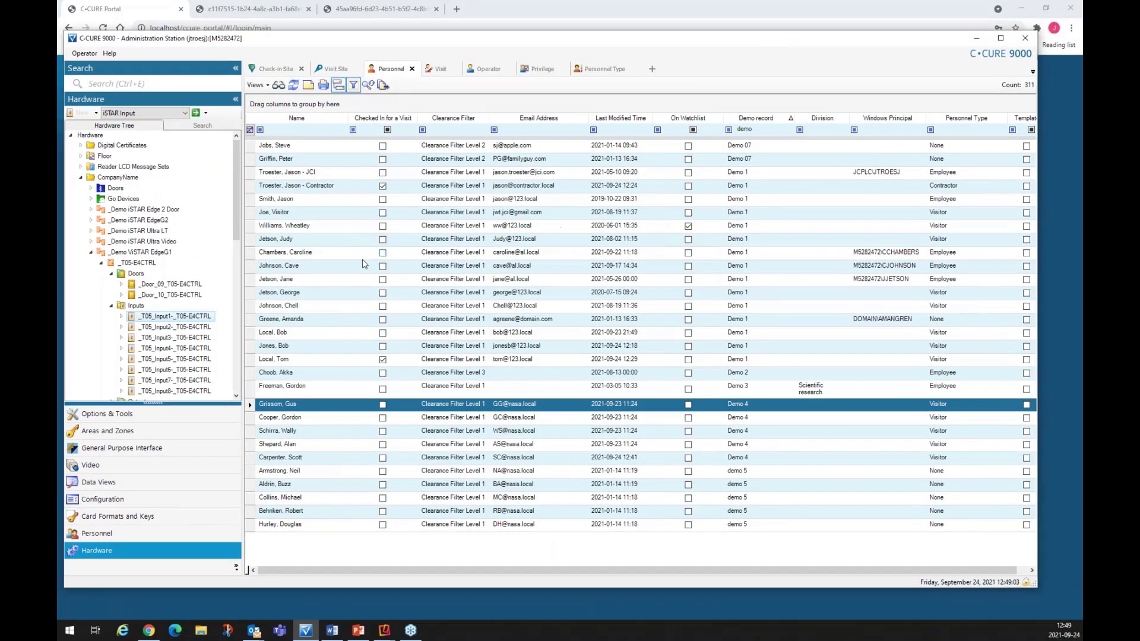
pyautogui.click(337, 256)
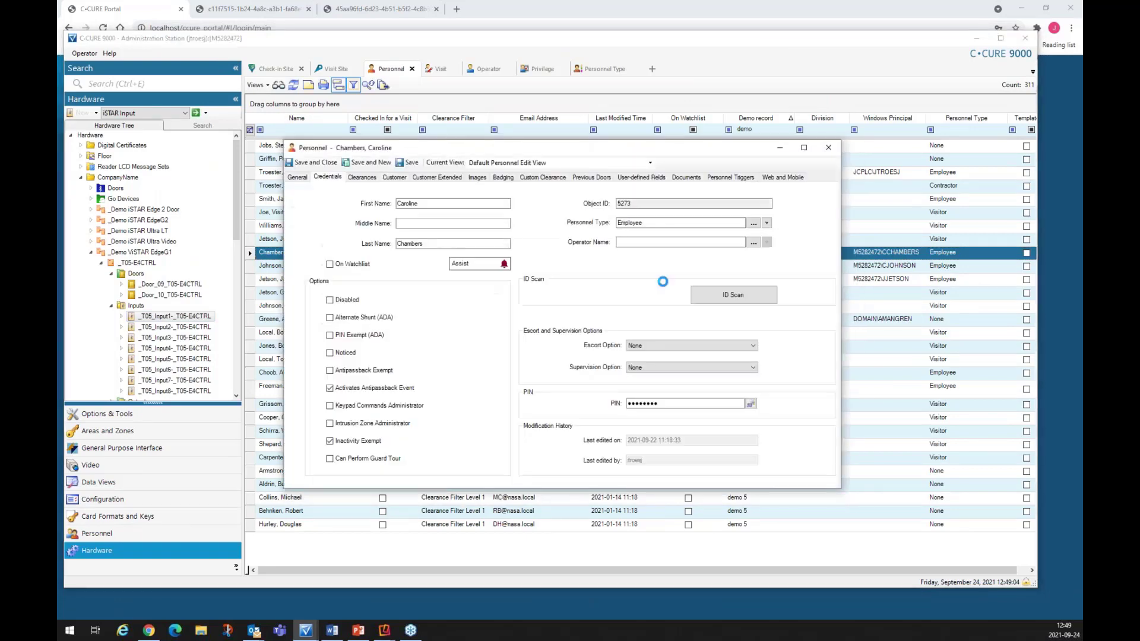
# Step: Review the employee's card credentials, then their web and mobile visit-hosting and reception permissions
pyautogui.click(328, 177)
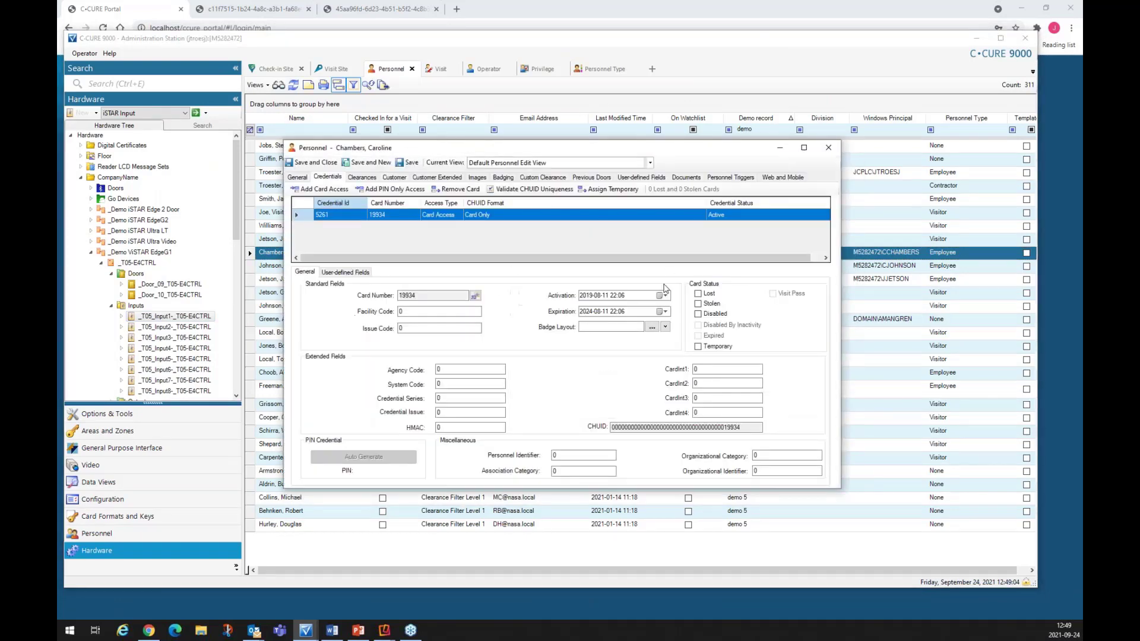
pyautogui.click(786, 177)
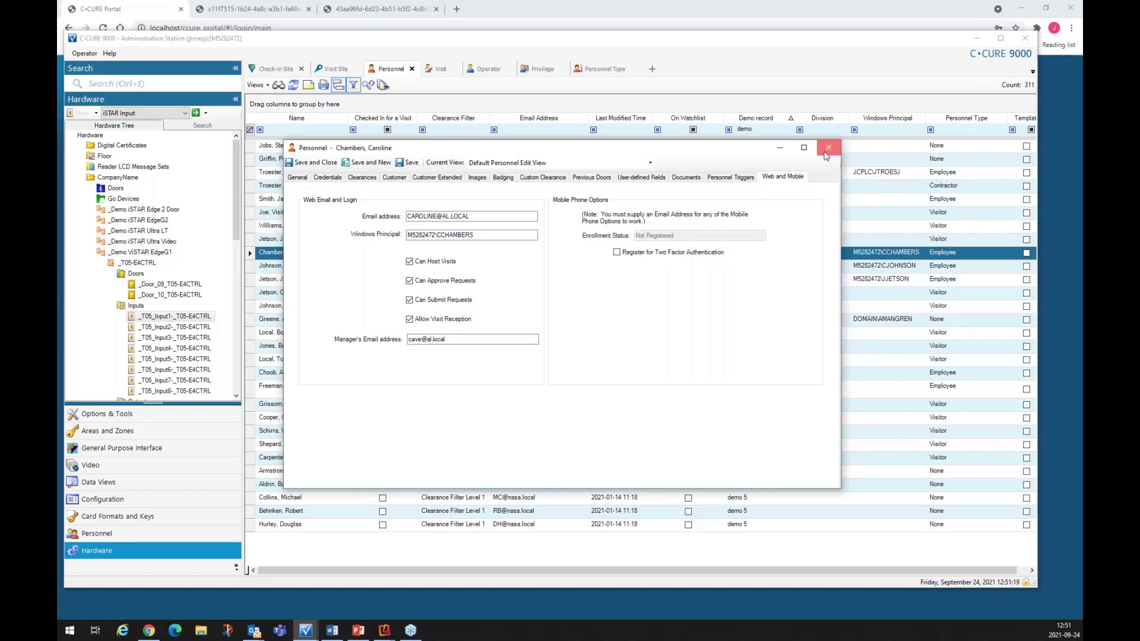
pyautogui.click(977, 38)
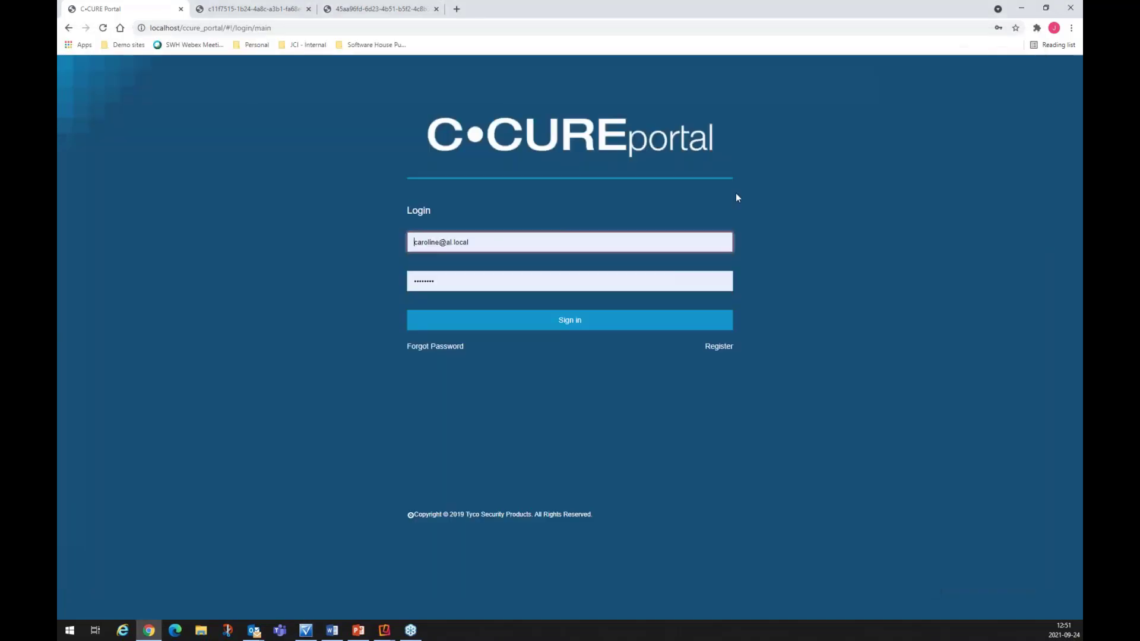
pyautogui.click(570, 327)
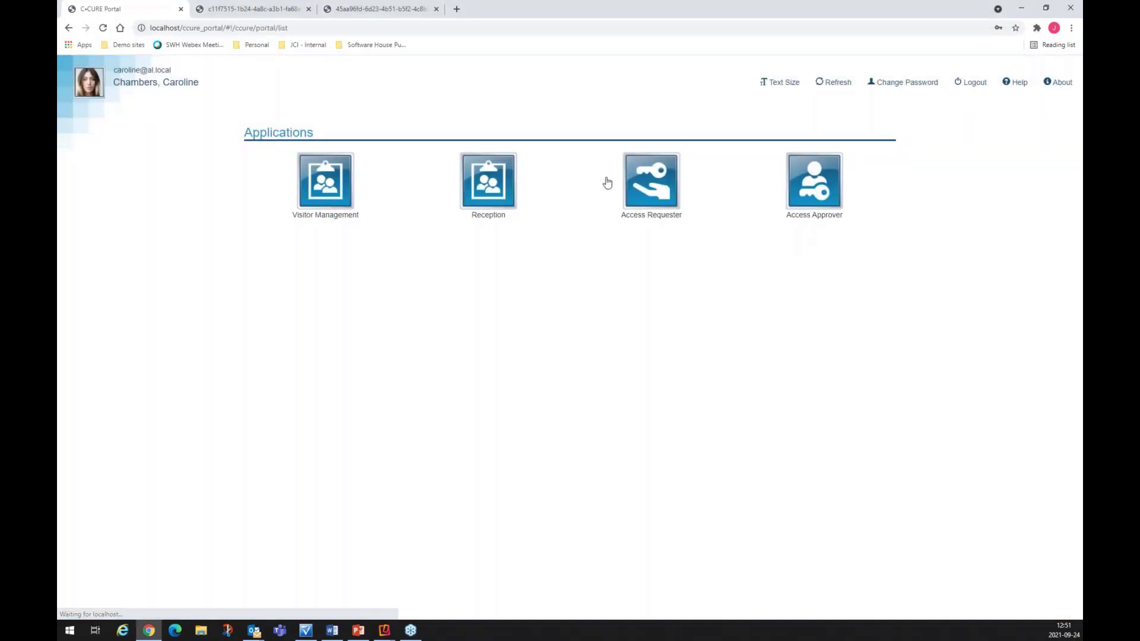
pyautogui.click(327, 196)
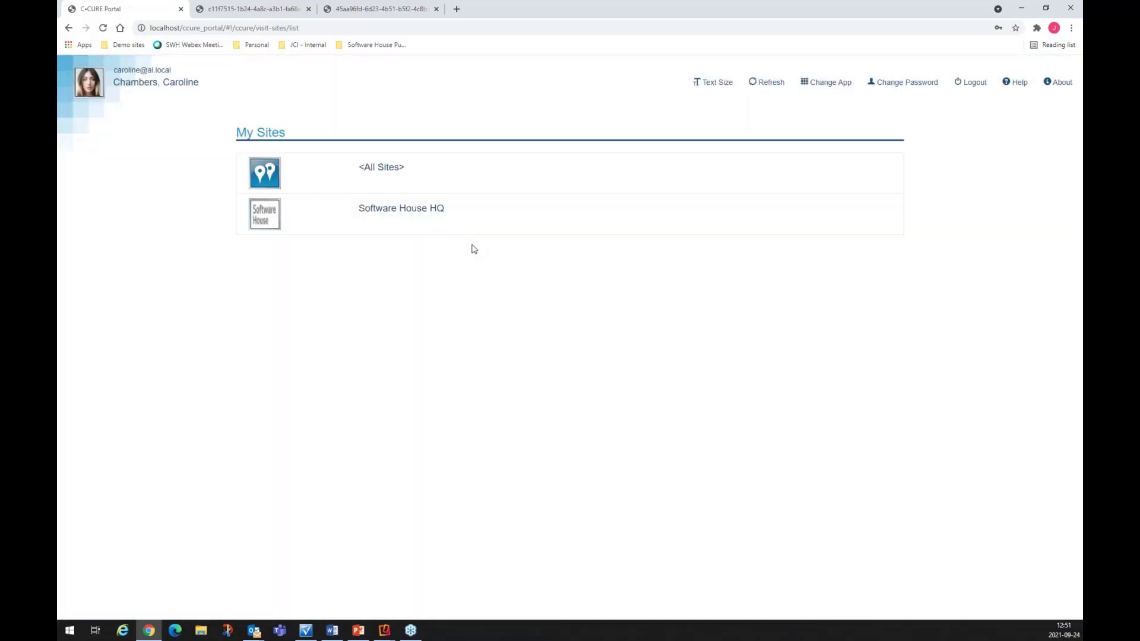
pyautogui.click(365, 227)
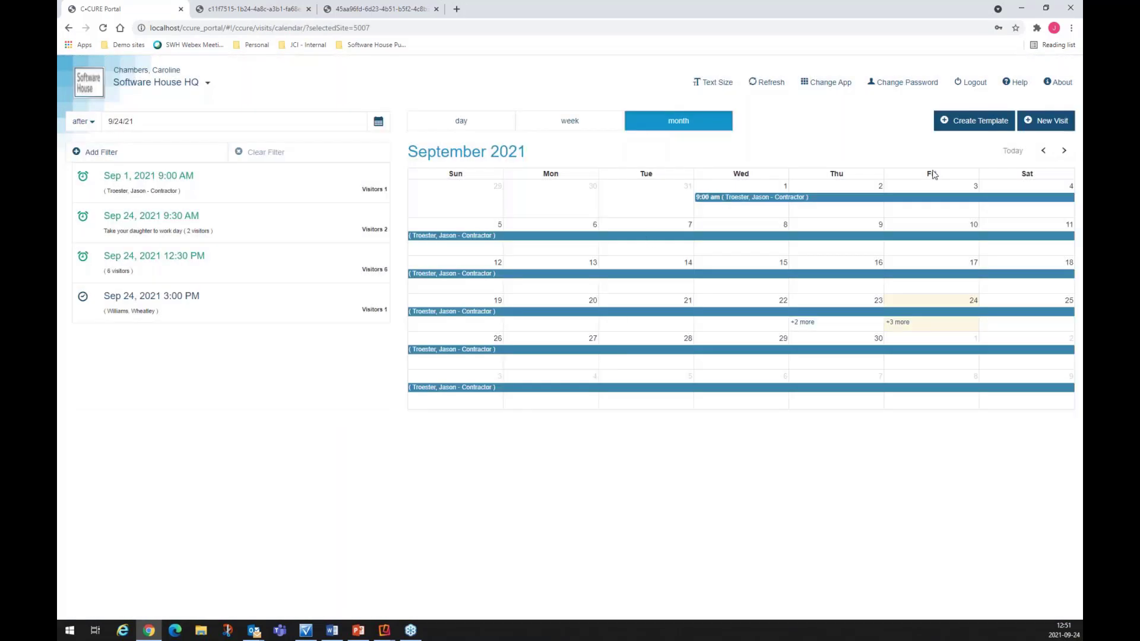
pyautogui.click(1046, 120)
pyautogui.click(981, 143)
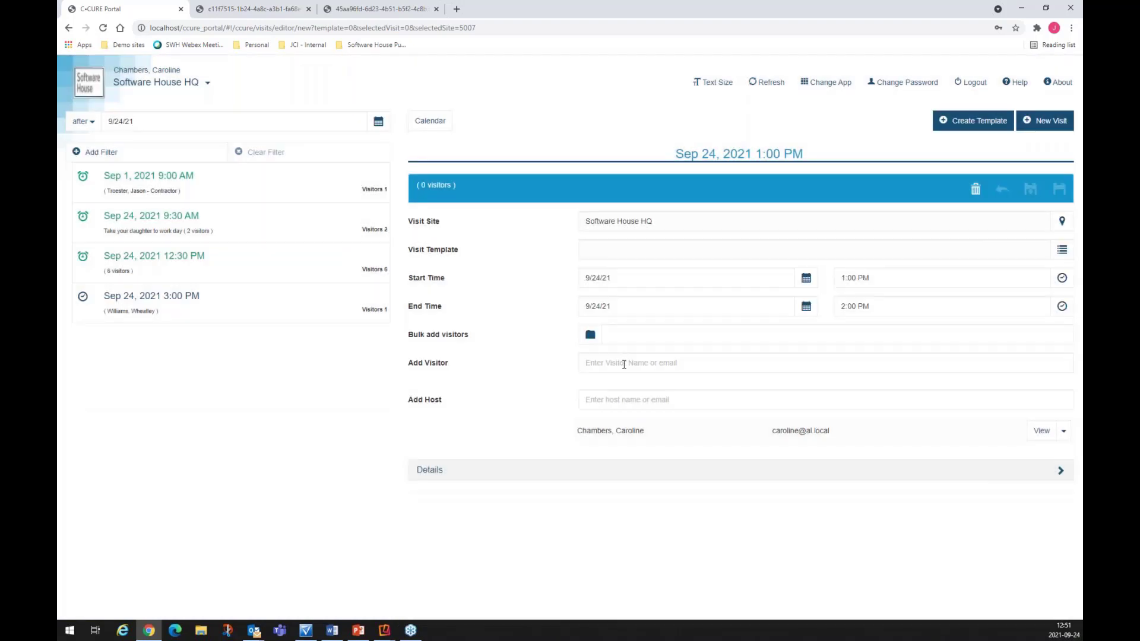
pyautogui.click(625, 364)
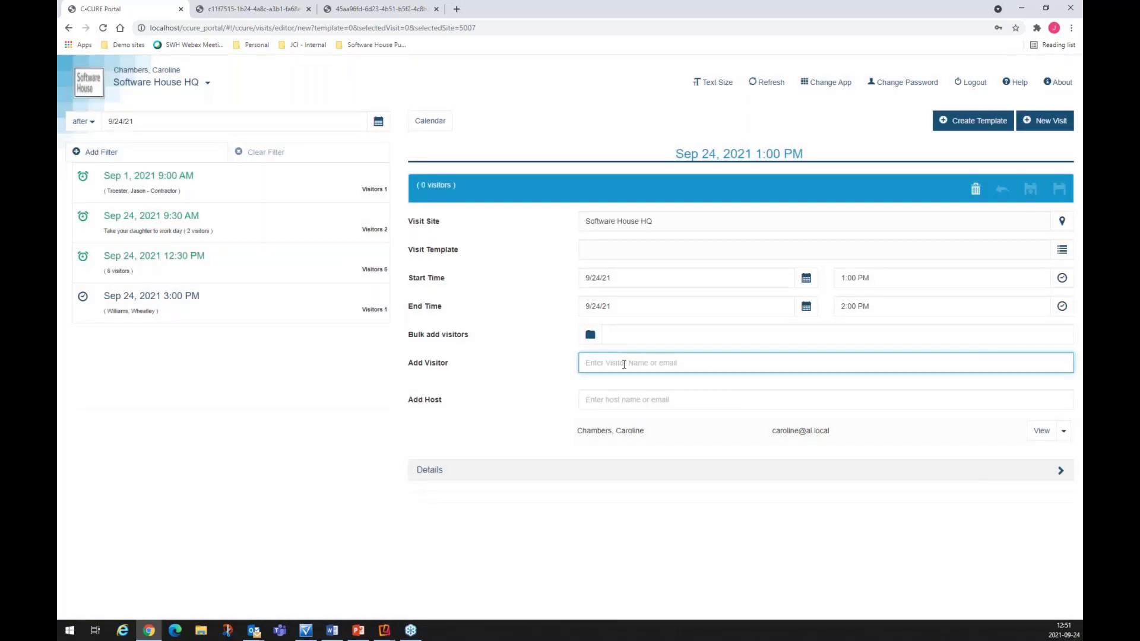
pyautogui.write('tom')
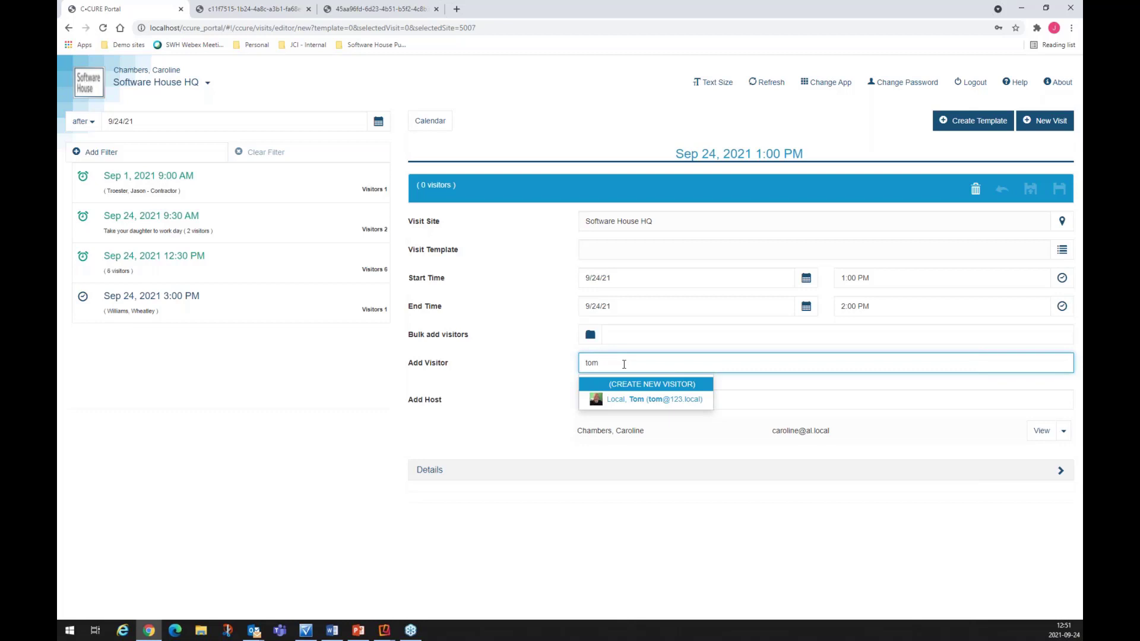
pyautogui.click(532, 374)
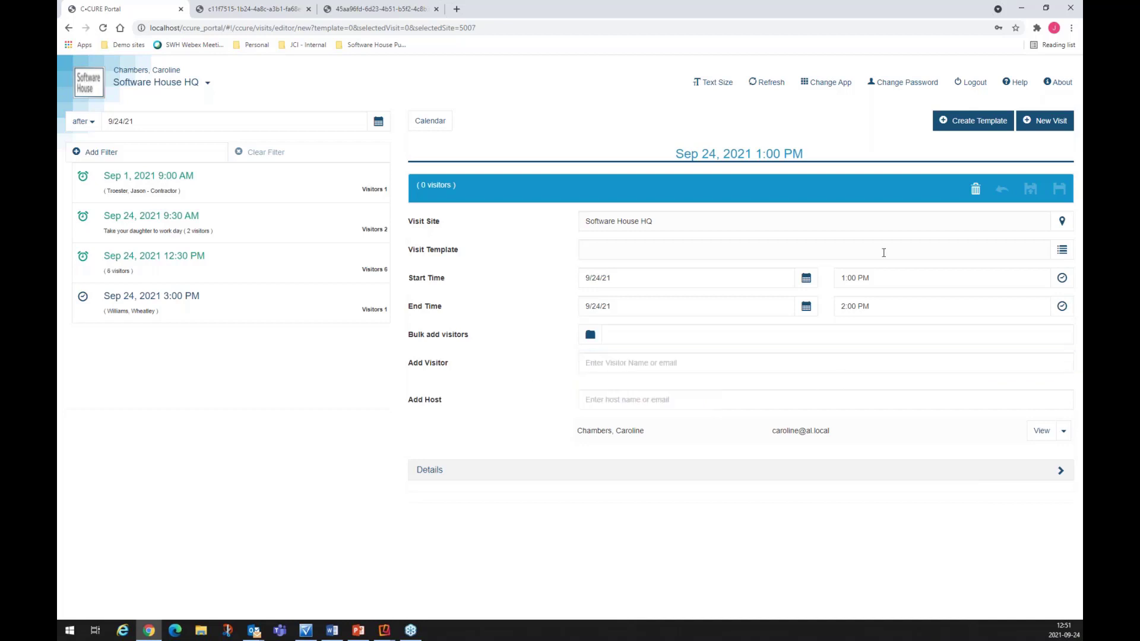
# Step: Switch to Reception, discard the unsaved visit, and start a new visit at Software House HQ
pyautogui.click(830, 84)
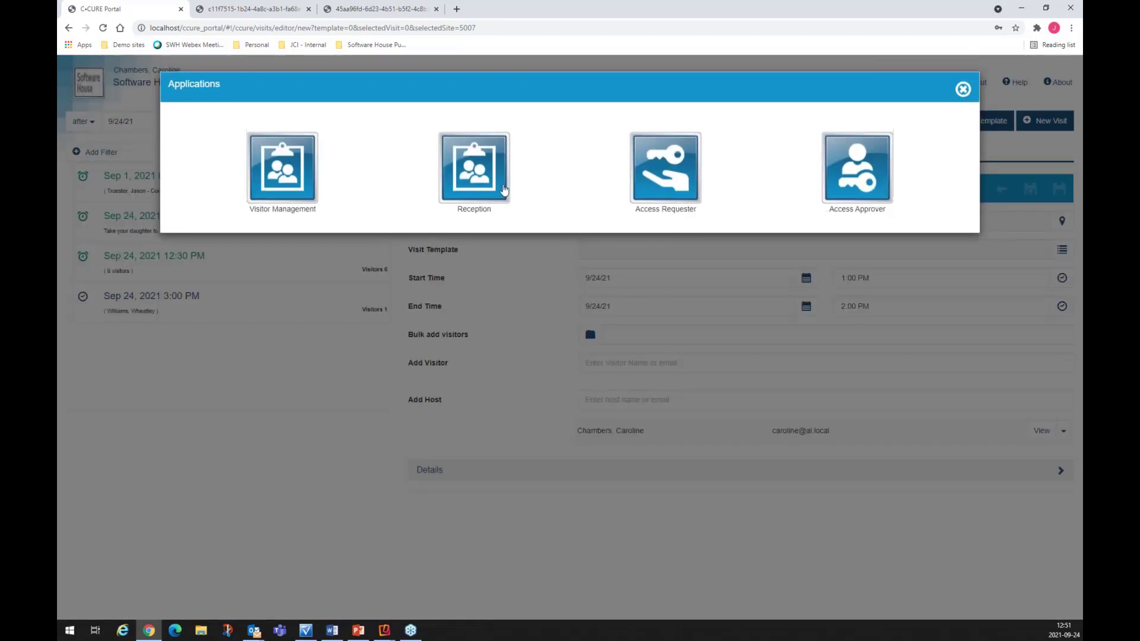
pyautogui.click(484, 179)
pyautogui.click(958, 184)
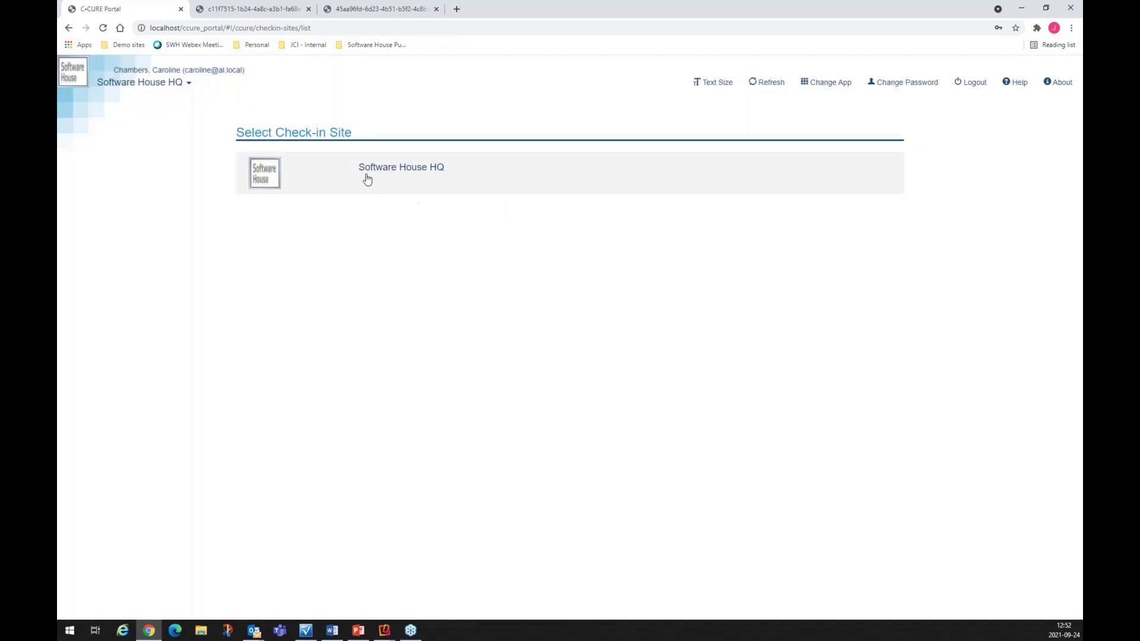
pyautogui.click(367, 179)
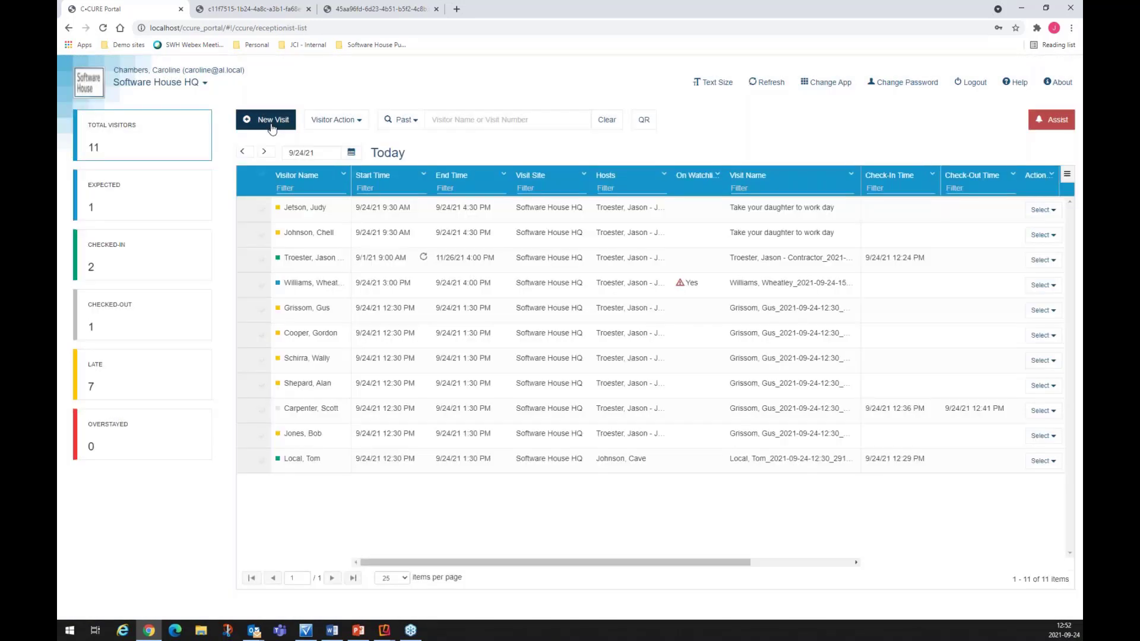
pyautogui.click(266, 119)
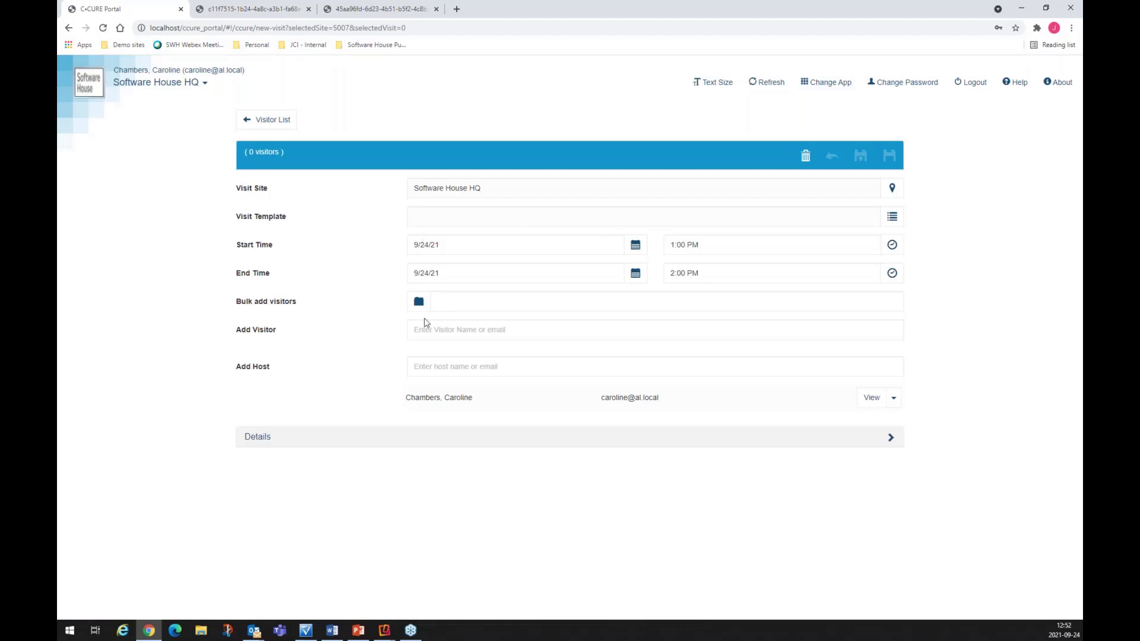
pyautogui.click(449, 333)
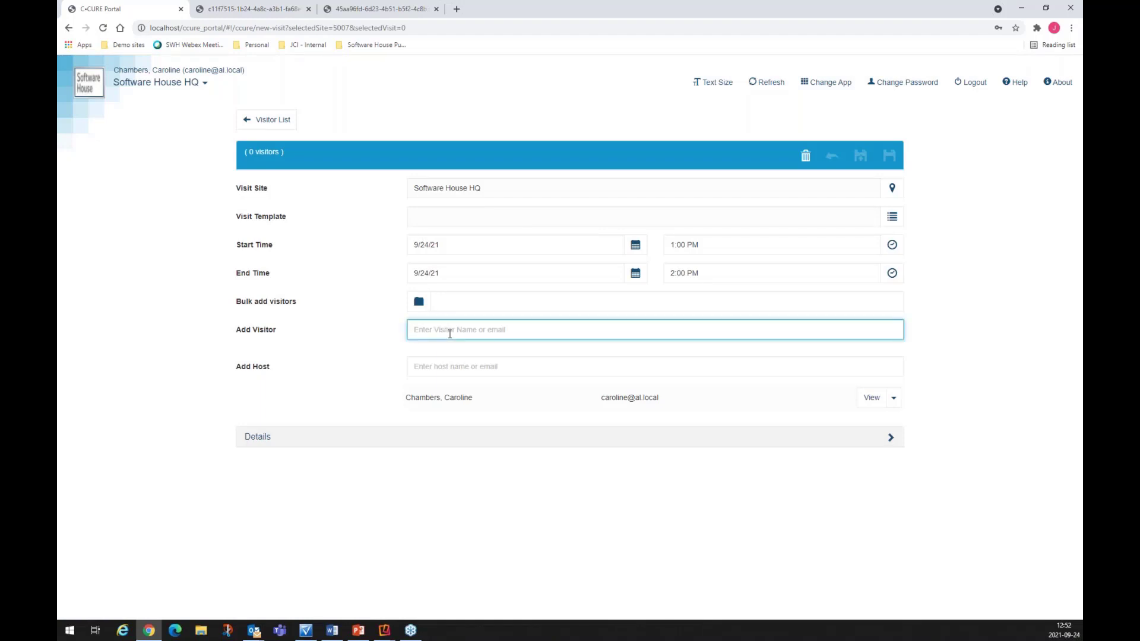
pyautogui.write('tom')
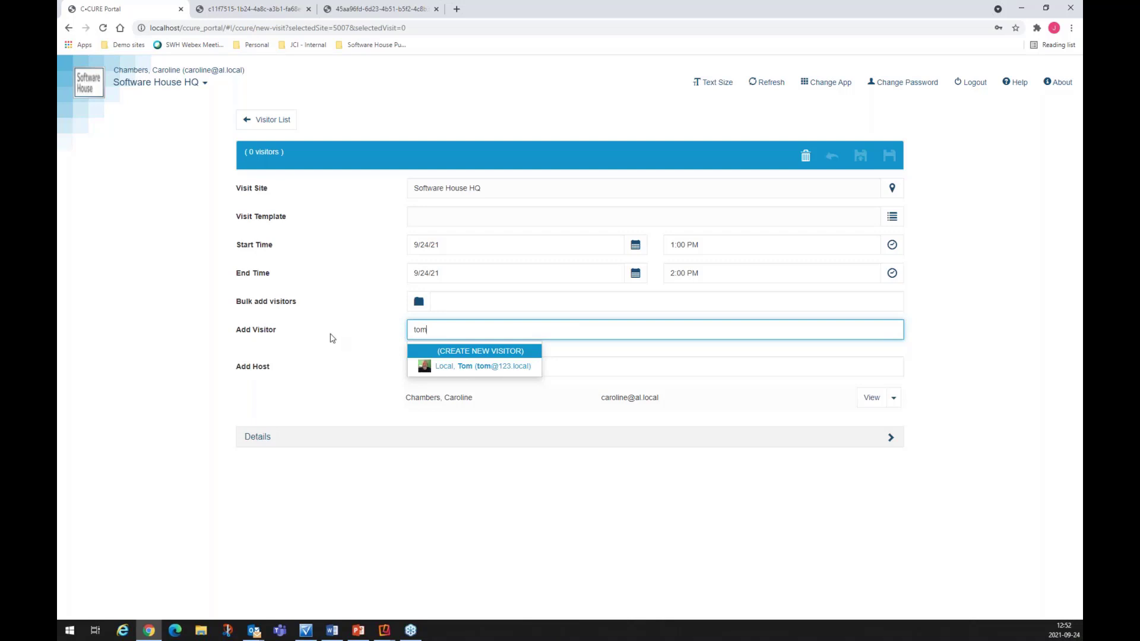
pyautogui.press('BackSpace')
pyautogui.press('BackSpace')
pyautogui.press('BackSpace')
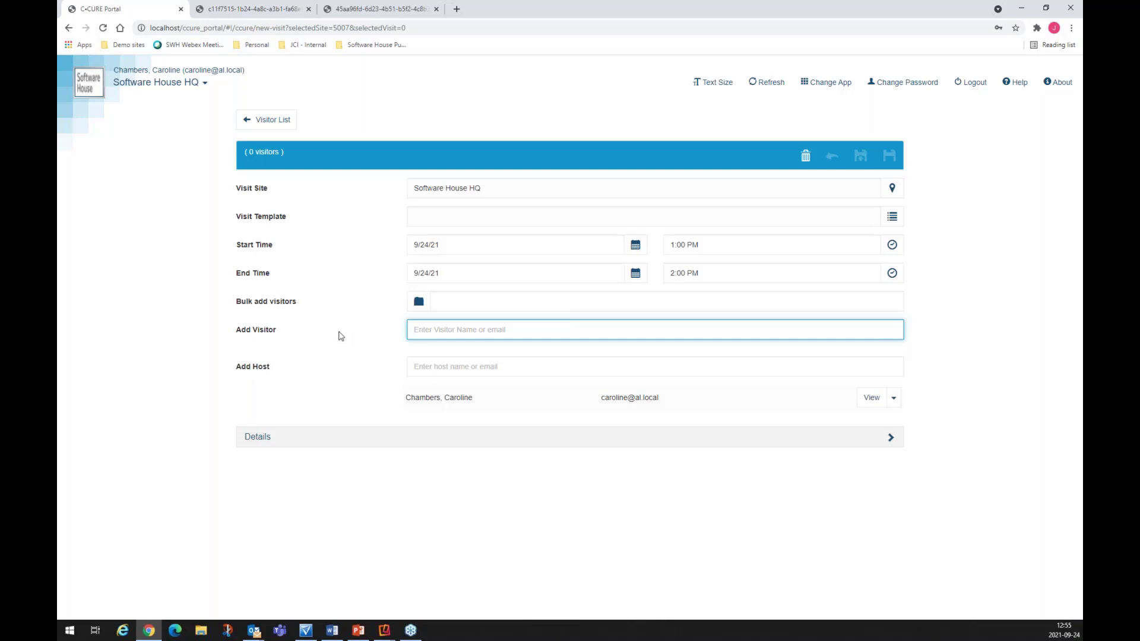
# Step: Open the Visit Template dropdown on the new Software House HQ visit form
pyautogui.click(893, 218)
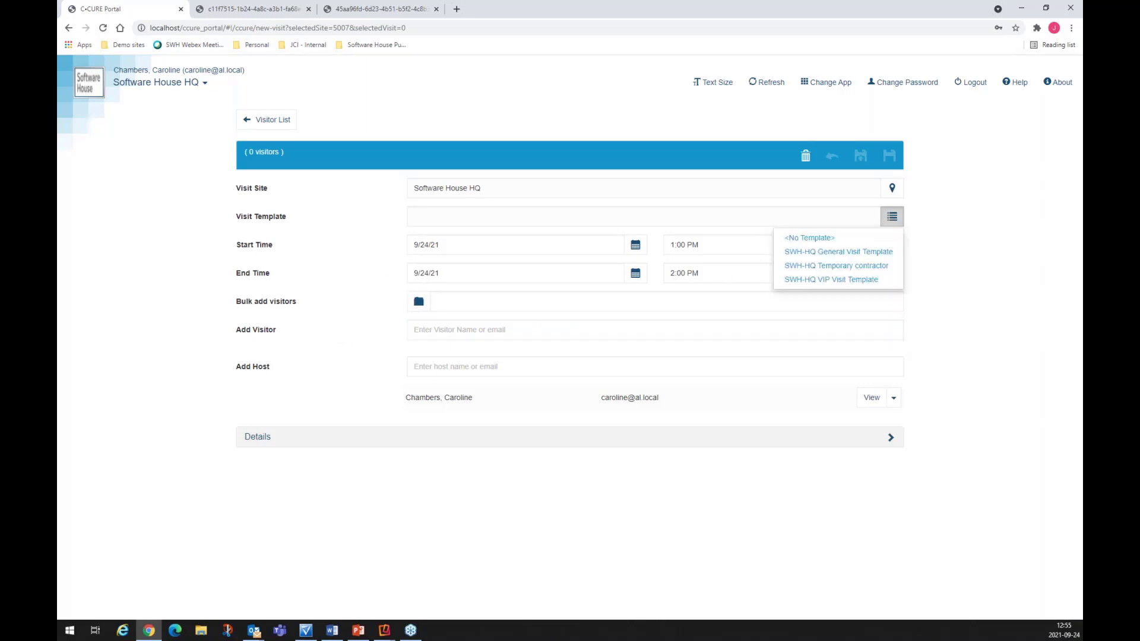
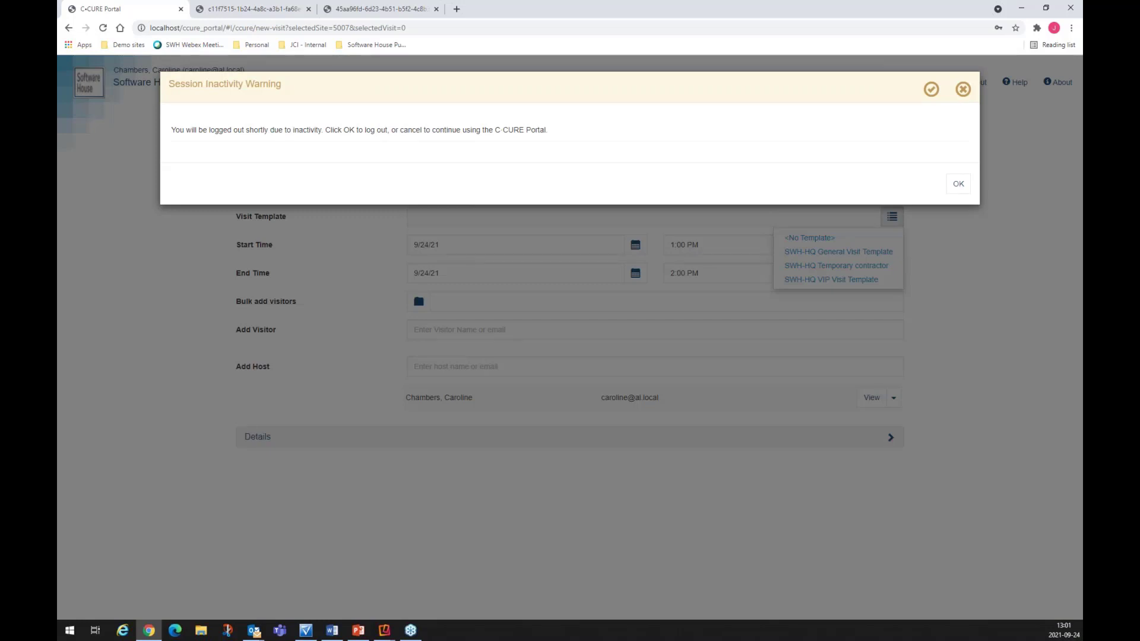
# Step: Accept the inactivity warning to log out, then minimize the browser to show the Tyco Security Products slide
pyautogui.click(960, 184)
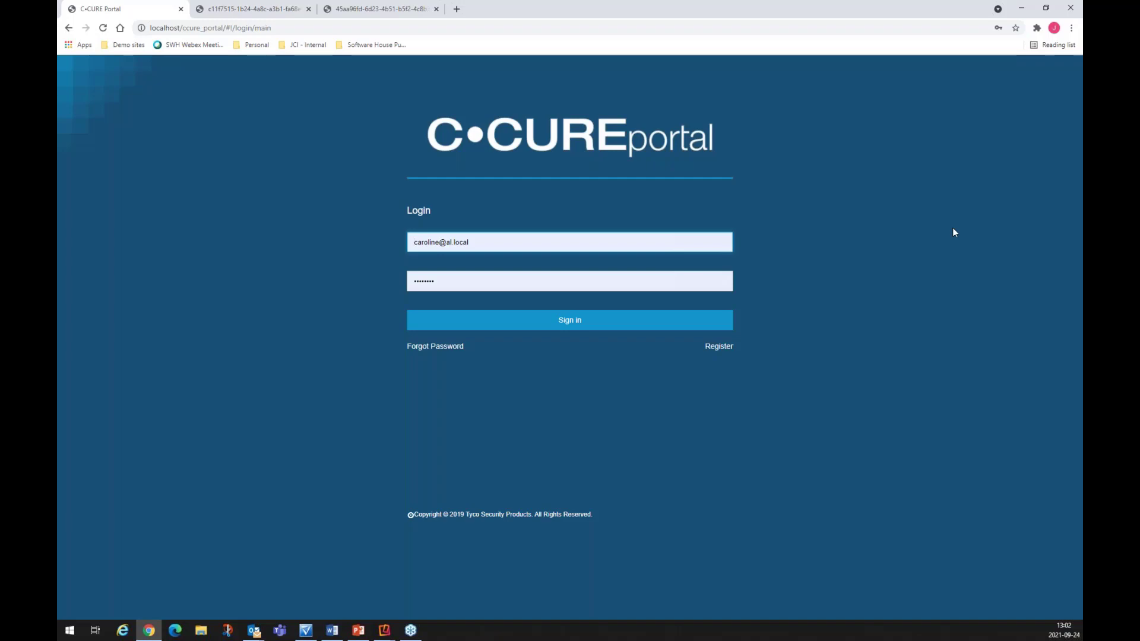
pyautogui.click(1019, 9)
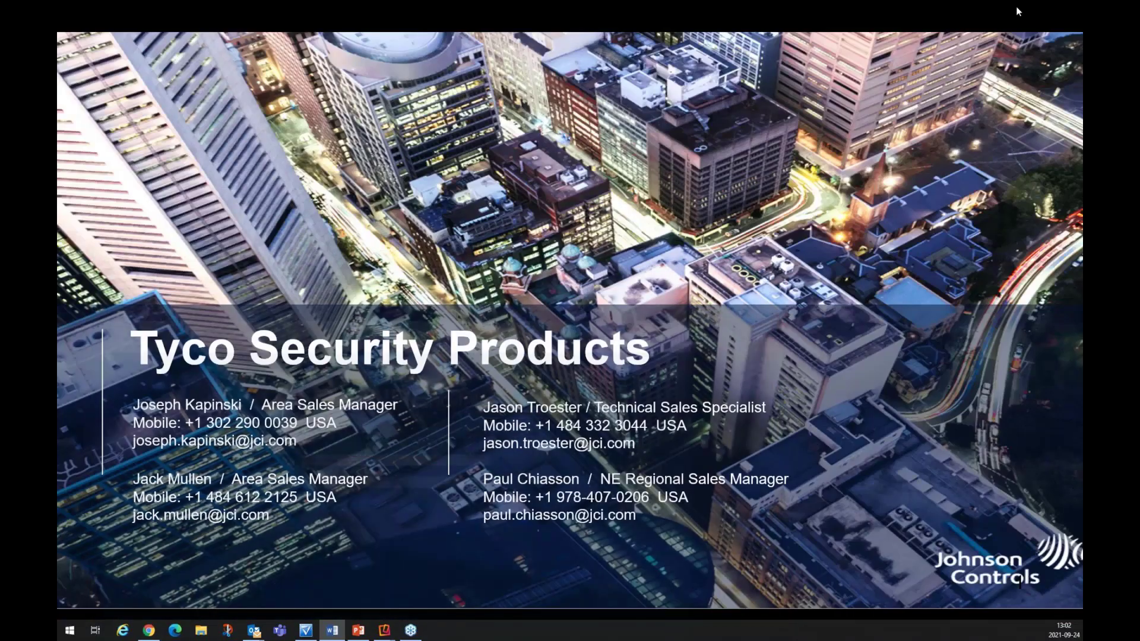